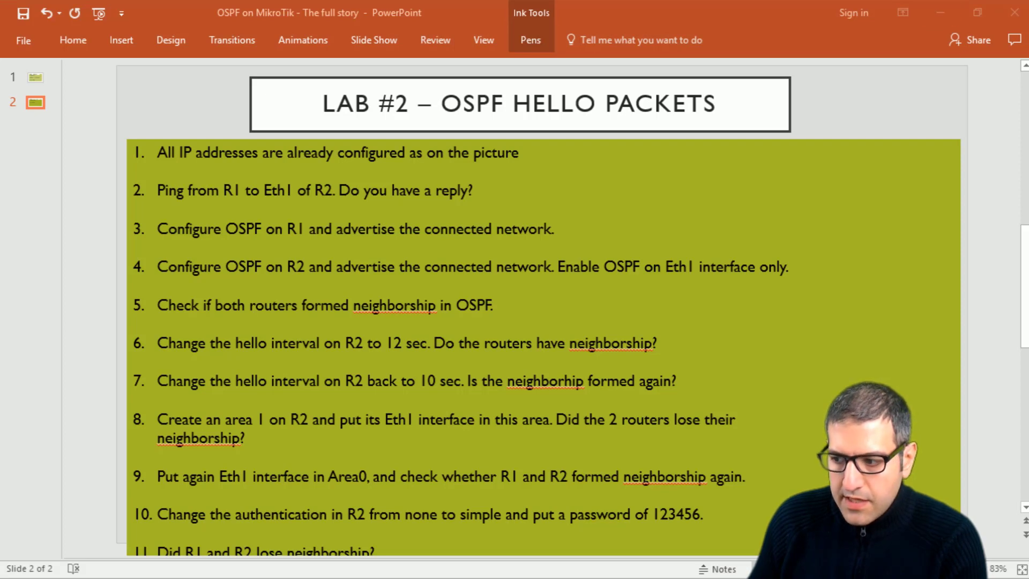
- Switch to the network diagram in Paint and mark the R1 and R2 labels and their .1 and .2 addresses in red
{"action": "key", "text": "alt+Tab"}
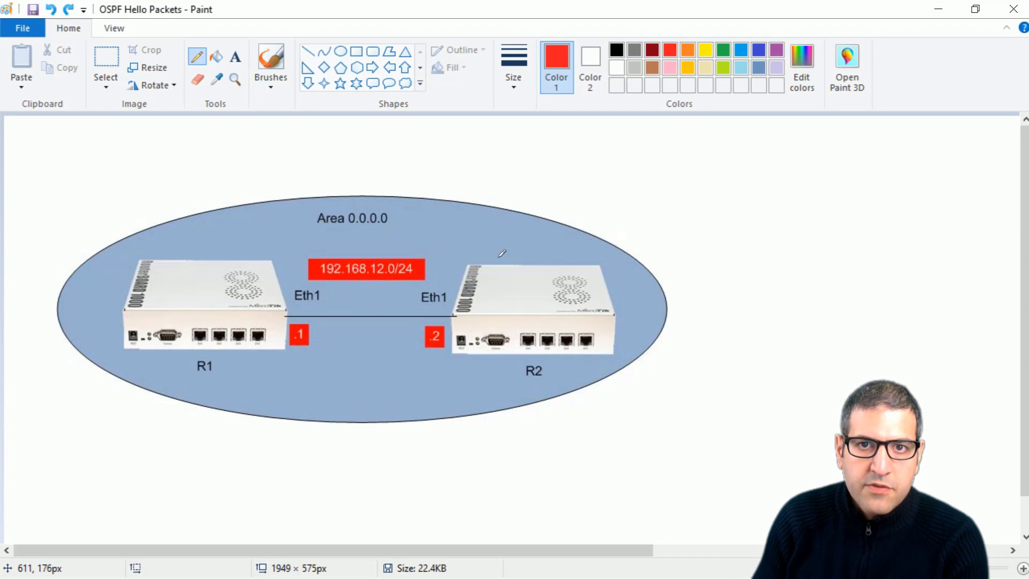
{"action": "left_click_drag", "start_coordinate": [194, 377], "coordinate": [228, 378]}
{"action": "left_click_drag", "start_coordinate": [522, 382], "coordinate": [547, 386]}
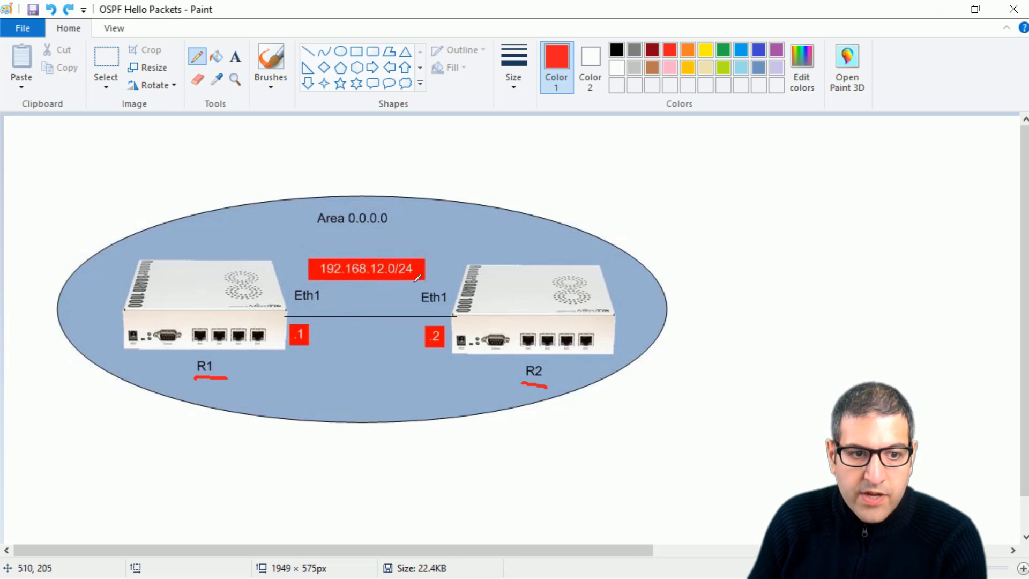
{"action": "left_click_drag", "start_coordinate": [314, 340], "coordinate": [320, 332]}
{"action": "left_click_drag", "start_coordinate": [417, 338], "coordinate": [419, 349]}
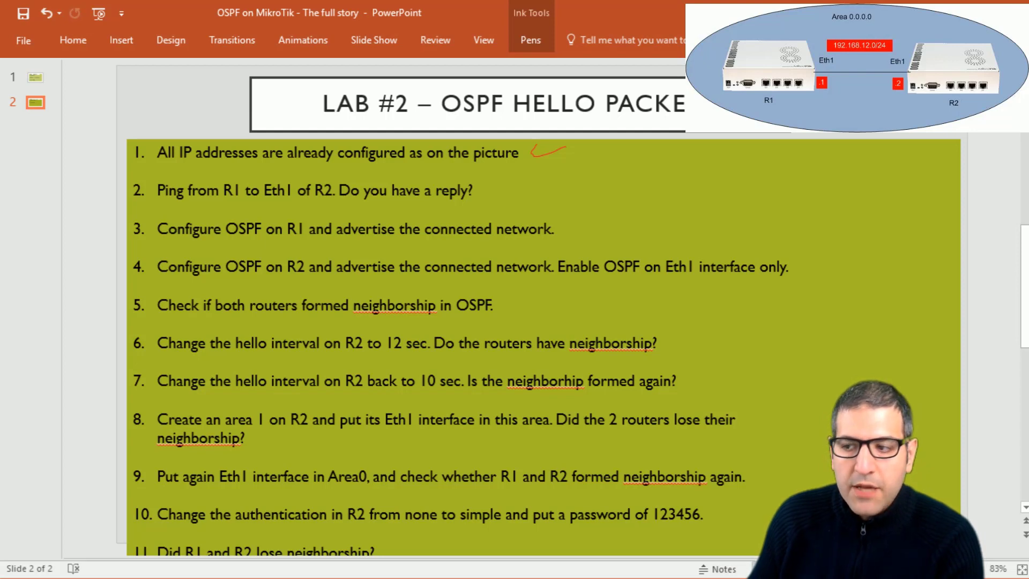
- Ping 192.168.12.2 from a terminal in R1's WinBox session and tick off the ping task on the PowerPoint lab slide
{"action": "key", "text": "alt+Tab"}
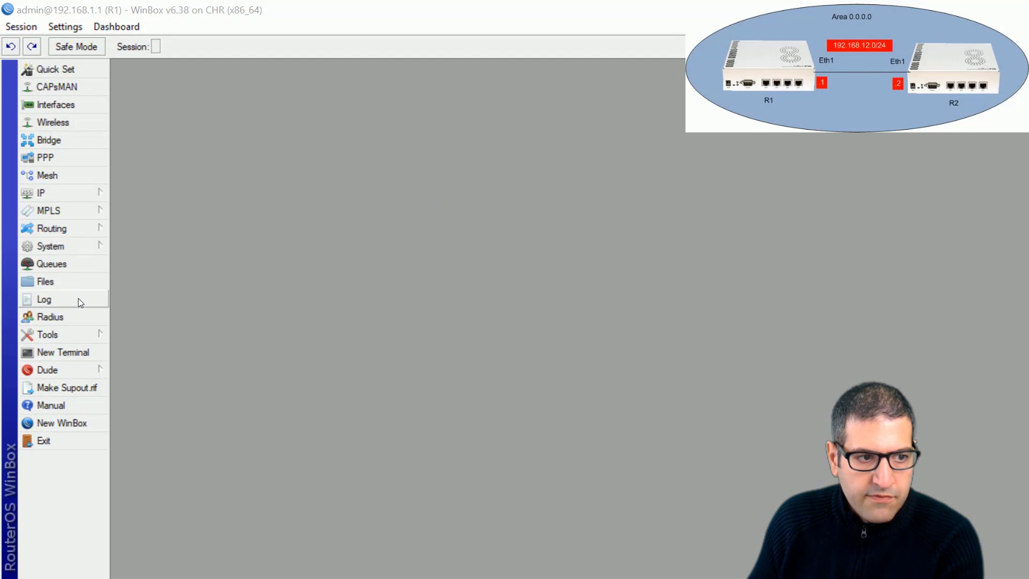
{"action": "left_click", "coordinate": [82, 351]}
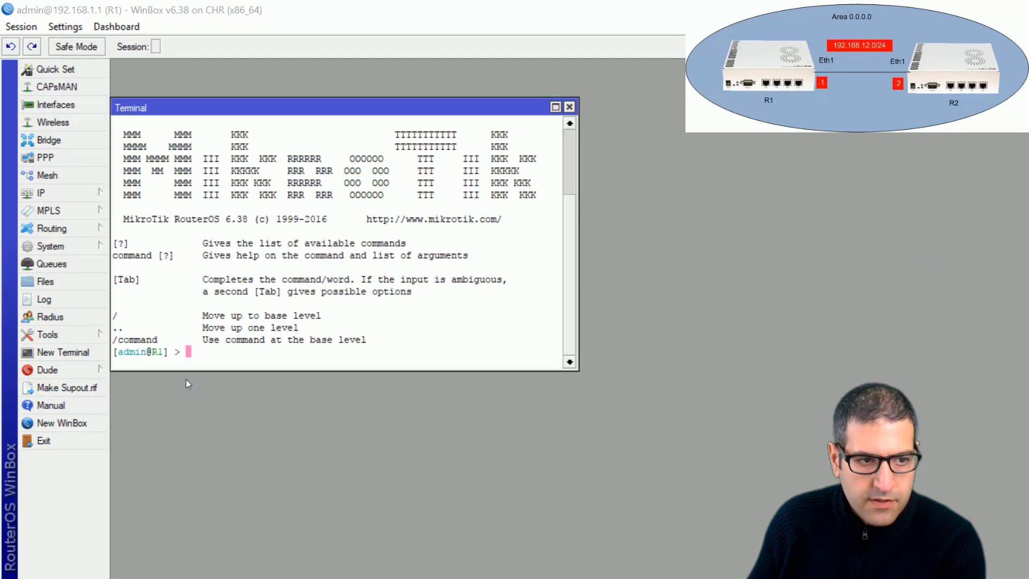
{"action": "type", "text": "ping "}
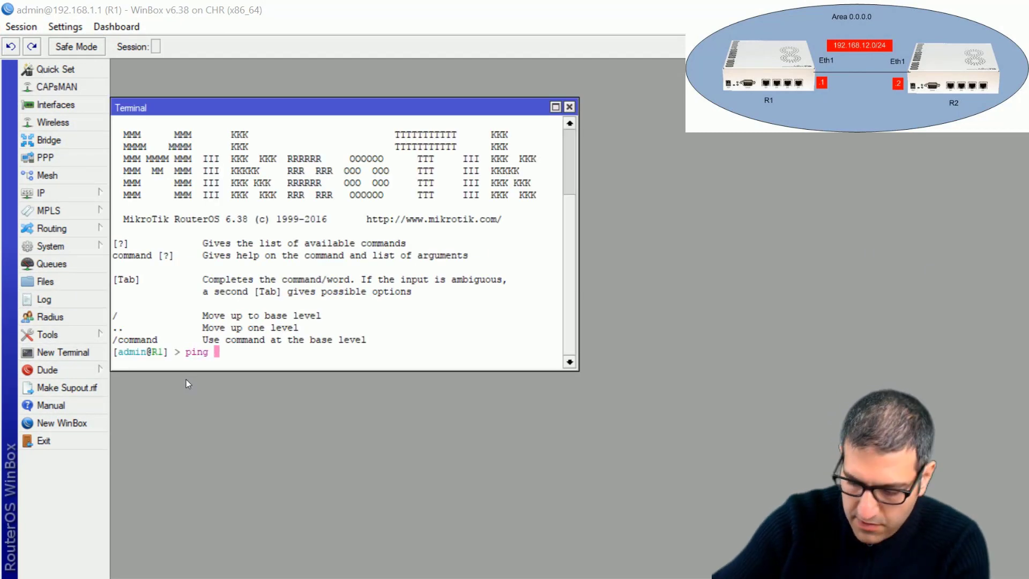
{"action": "type", "text": "192.168.12.2"}
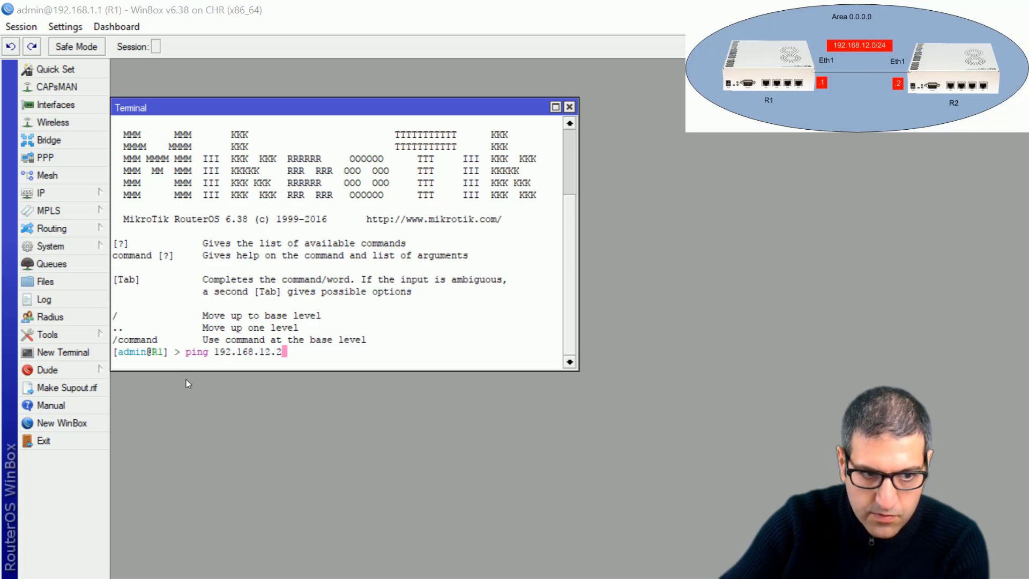
{"action": "key", "text": "Return"}
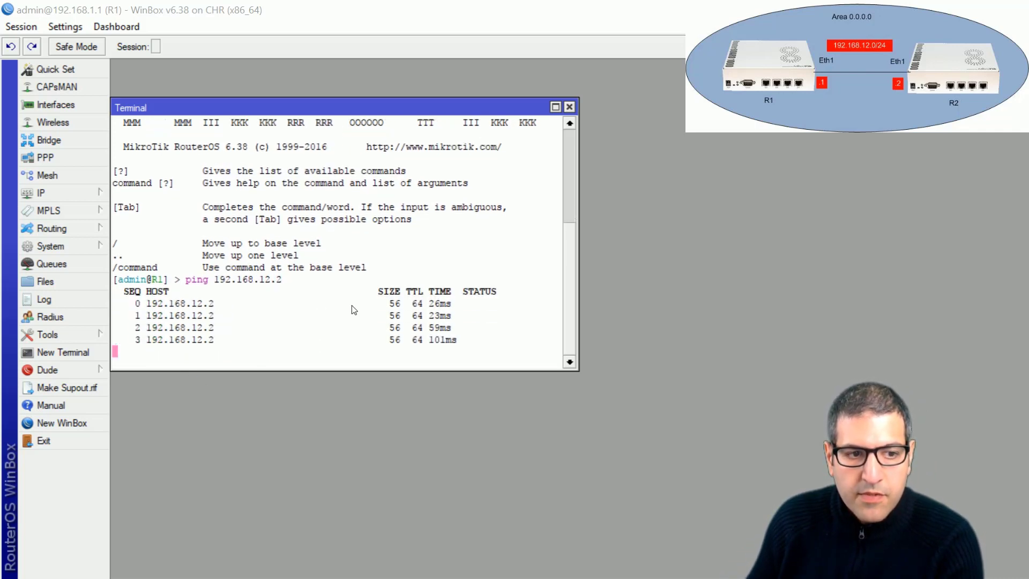
{"action": "key", "text": "ctrl+c"}
{"action": "left_click", "coordinate": [569, 106]}
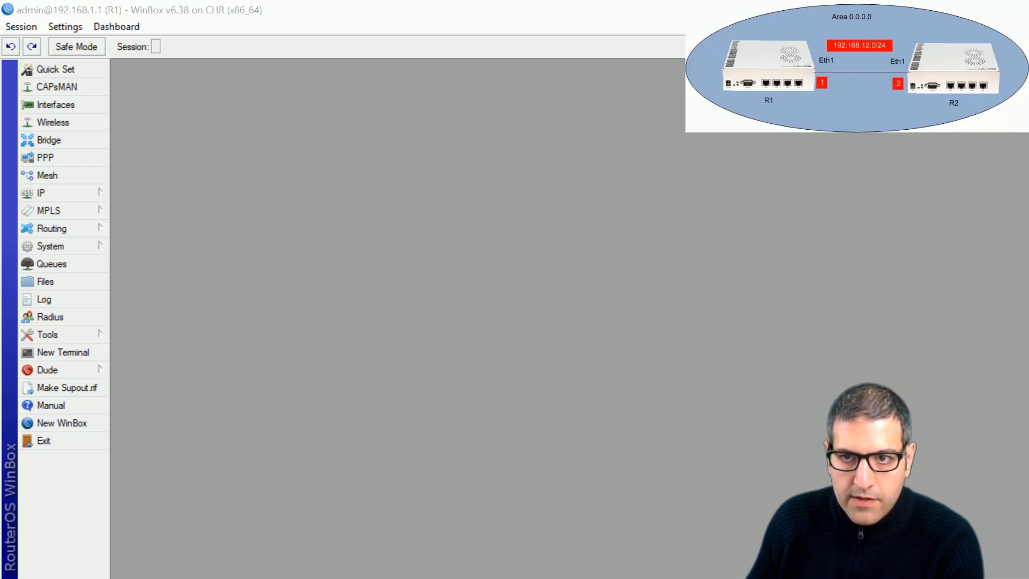
{"action": "key", "text": "alt+Tab"}
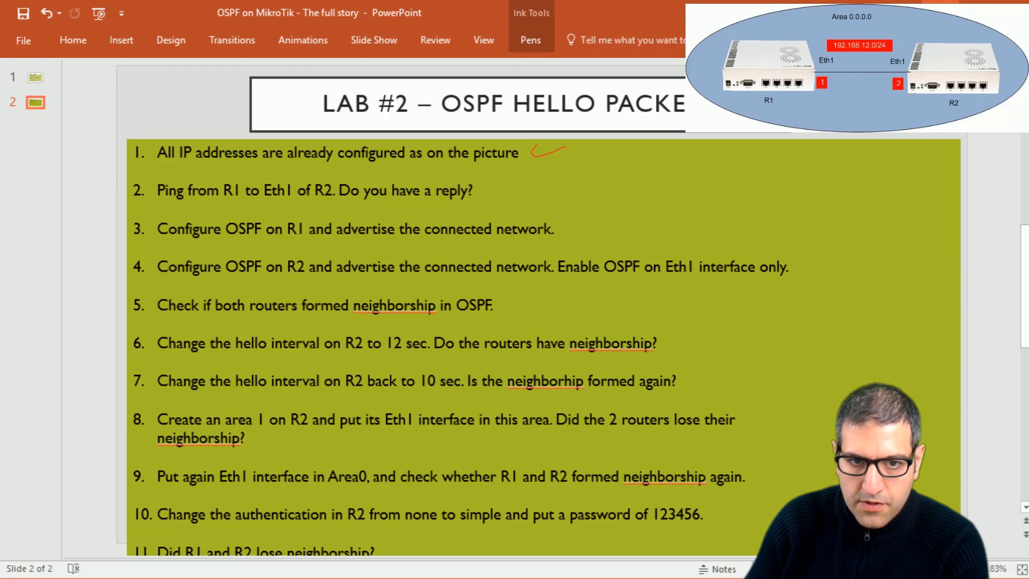
{"action": "left_click_drag", "start_coordinate": [482, 195], "coordinate": [530, 182]}
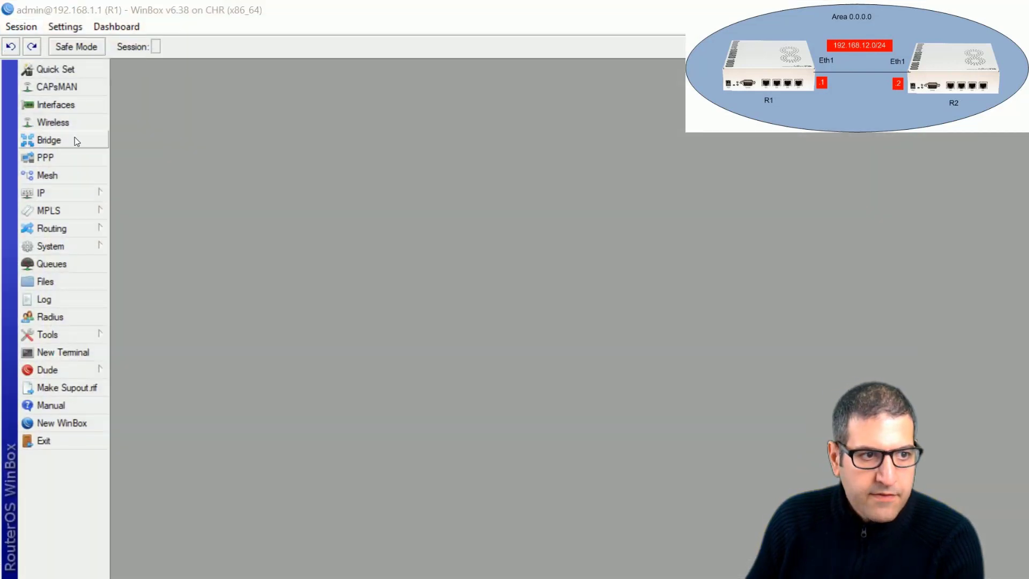
- In R1's WinBox session, set the router ID of the default OSPF instance to 1.1.1.1
{"action": "left_click", "coordinate": [84, 227]}
{"action": "left_click", "coordinate": [155, 303]}
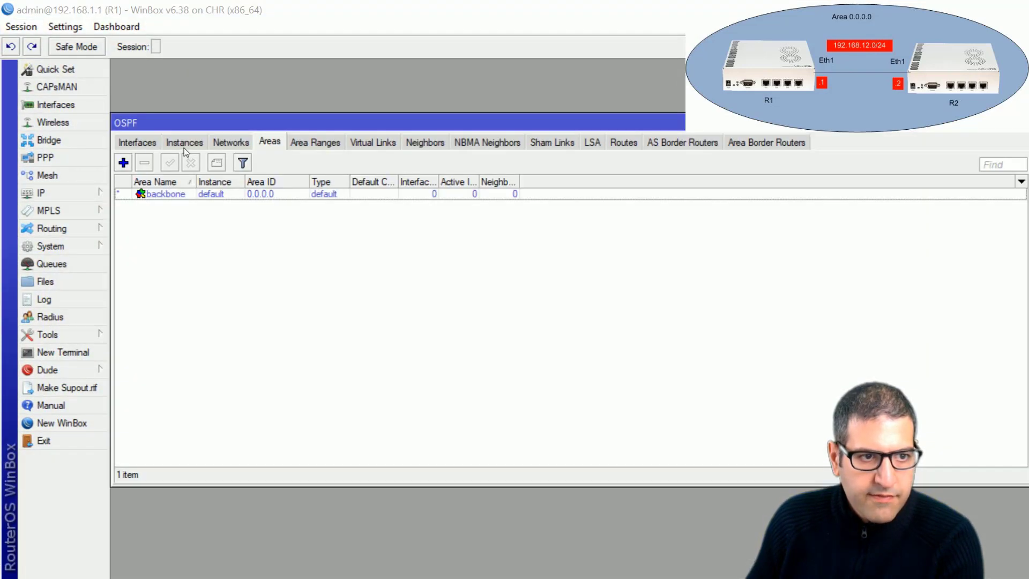
{"action": "left_click", "coordinate": [168, 143]}
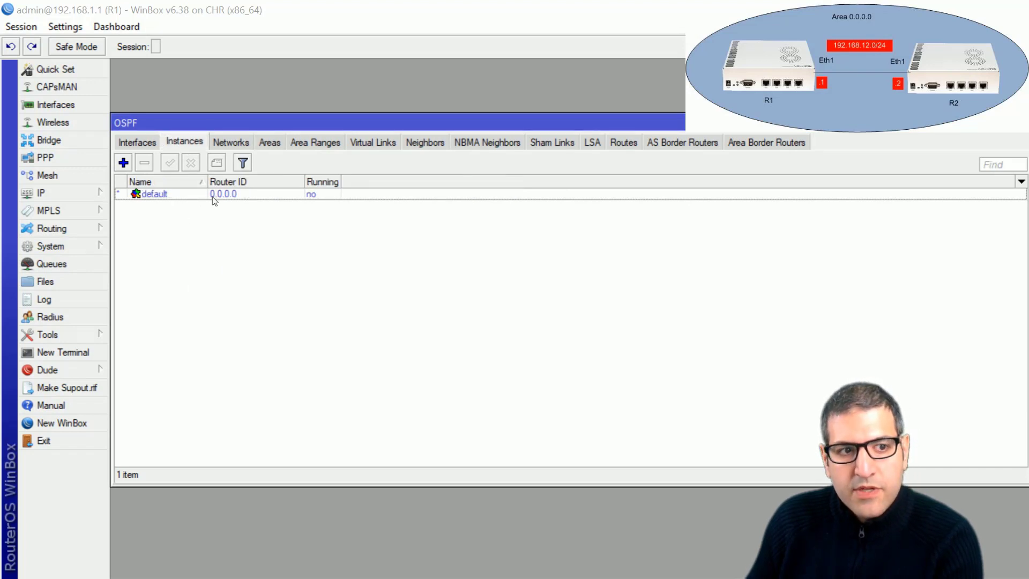
{"action": "double_click", "coordinate": [187, 197]}
{"action": "key", "text": "Tab"}
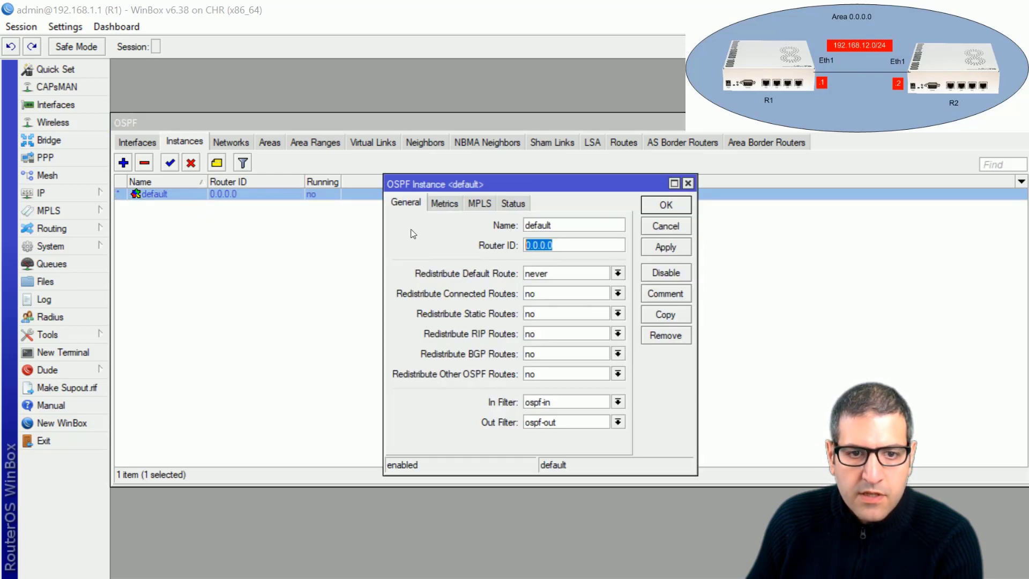
{"action": "type", "text": "1.1.1.1"}
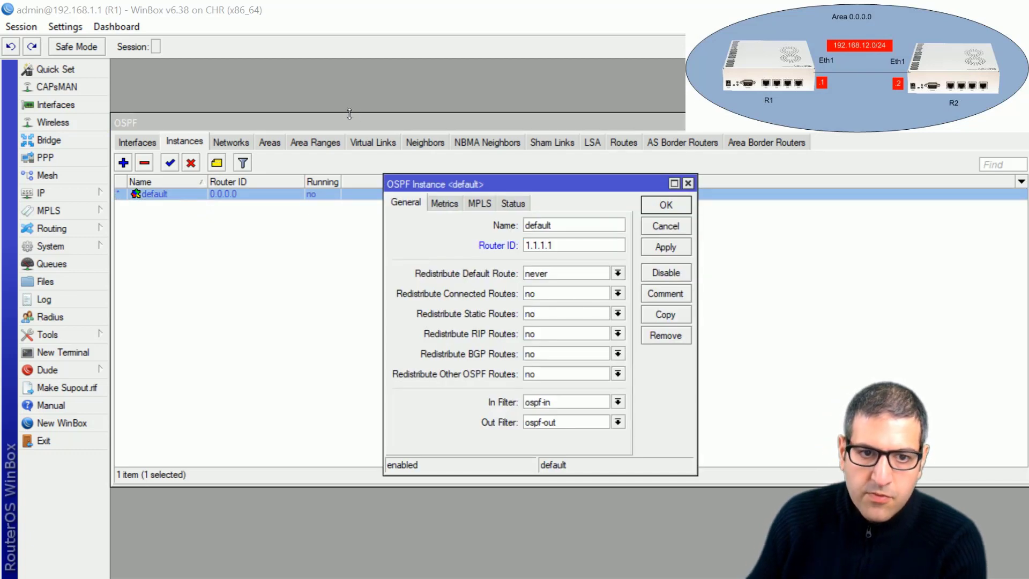
{"action": "left_click", "coordinate": [667, 206]}
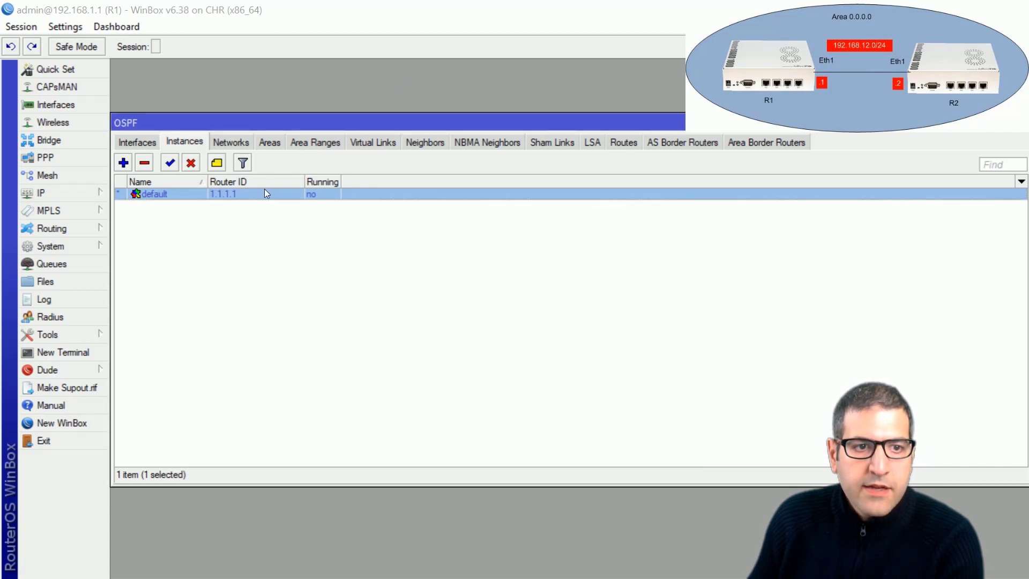
- Add the network 192.168.12.0/24 to OSPF on R1 in the backbone area
{"action": "left_click", "coordinate": [233, 140]}
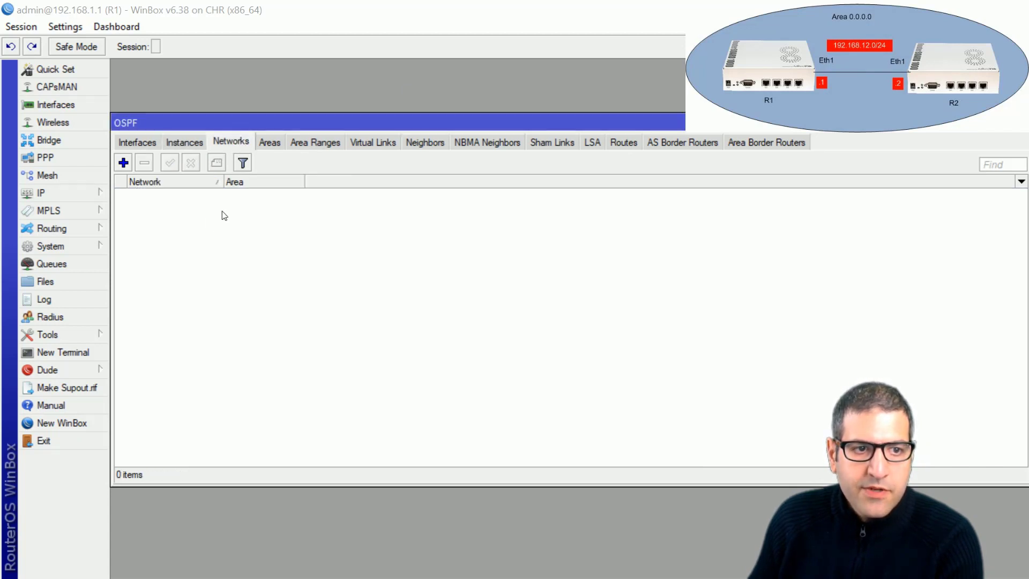
{"action": "left_click", "coordinate": [124, 163]}
{"action": "type", "text": "192.168.12"}
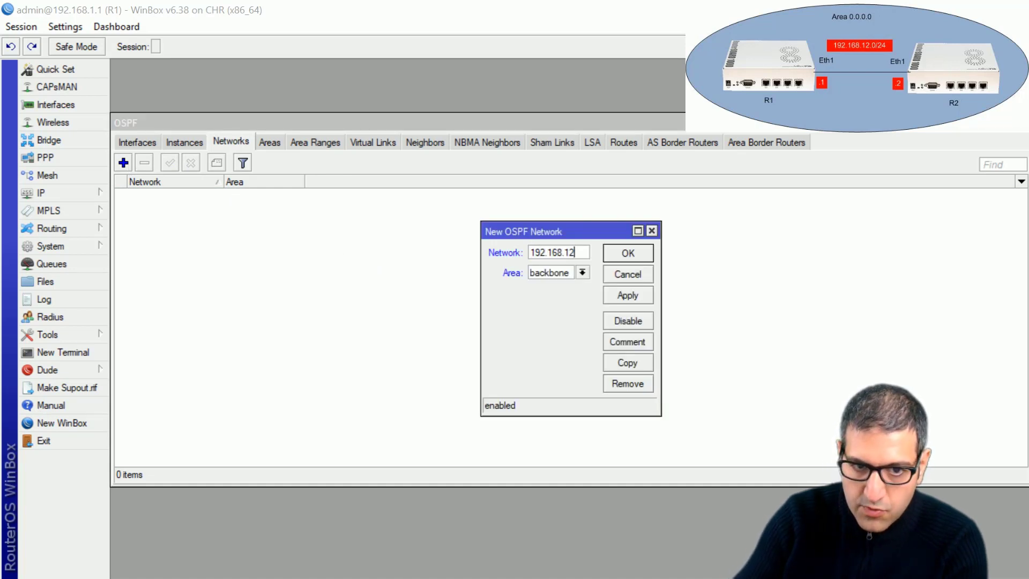
{"action": "type", "text": ".0/24"}
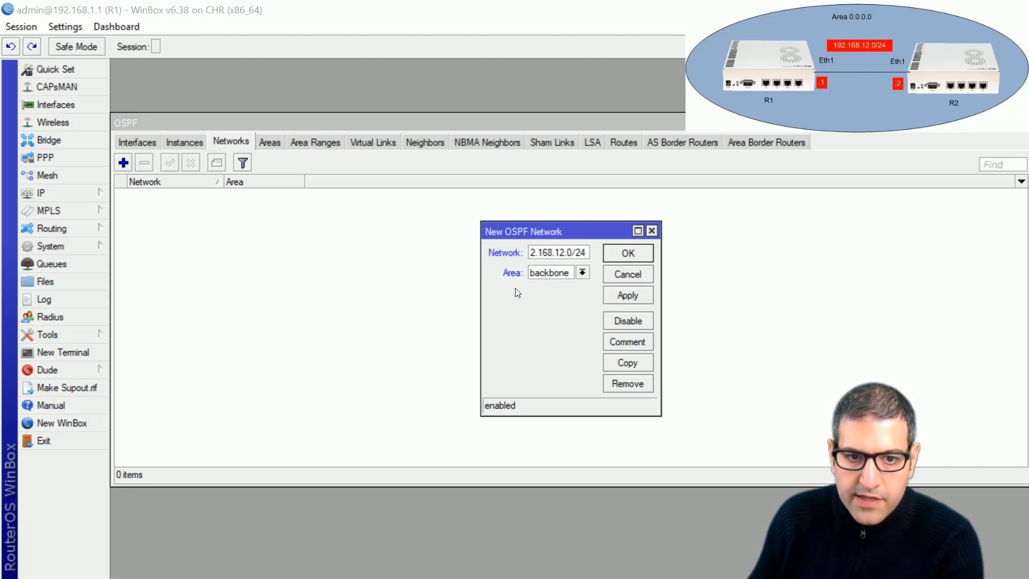
{"action": "left_click", "coordinate": [580, 274]}
{"action": "left_click", "coordinate": [579, 276]}
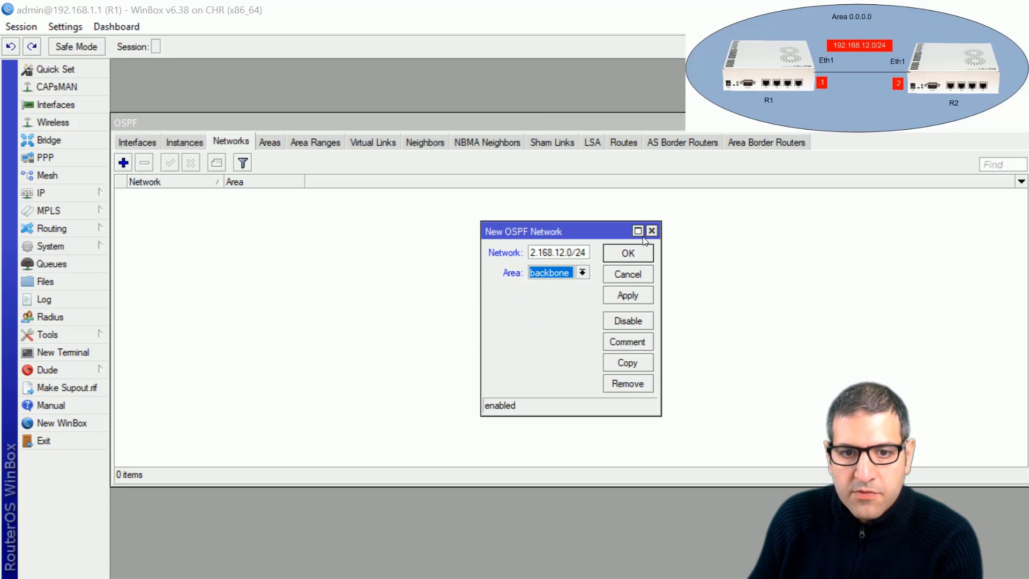
{"action": "left_click", "coordinate": [643, 250]}
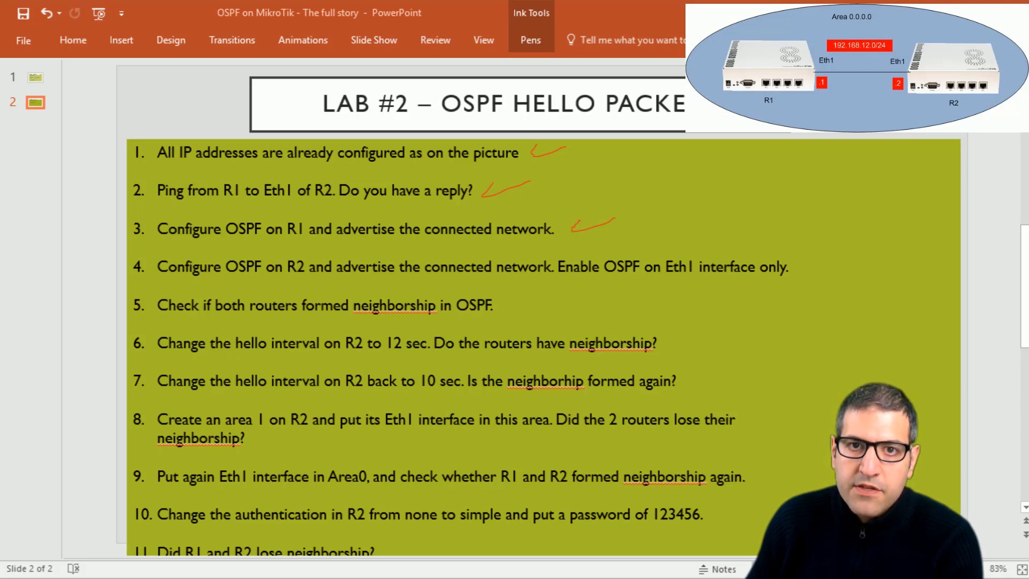
- Switch to R2's WinBox session and set the router ID of its default OSPF instance to 2.2.2.2
{"action": "key", "text": "alt+Tab"}
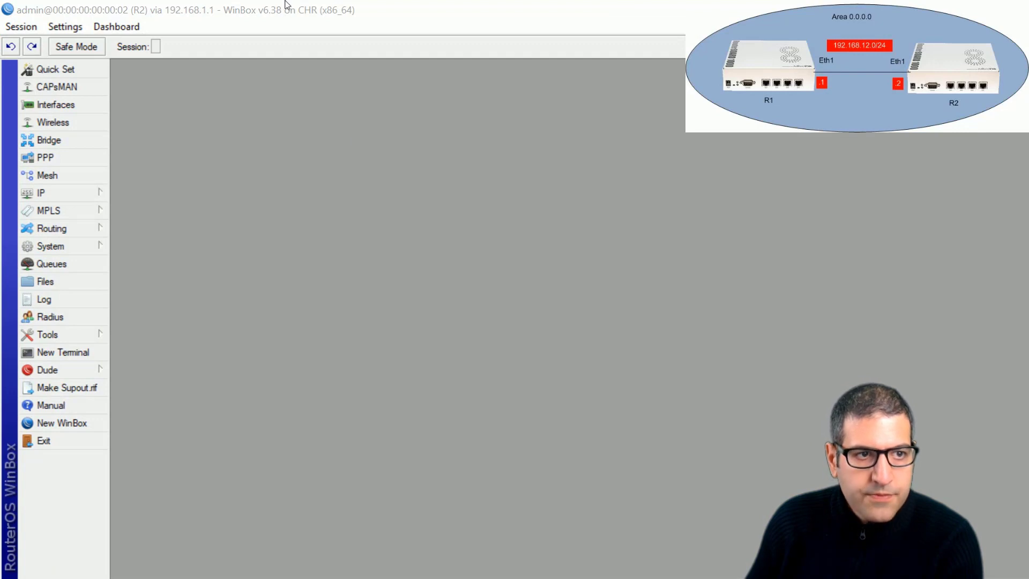
{"action": "left_click", "coordinate": [69, 229]}
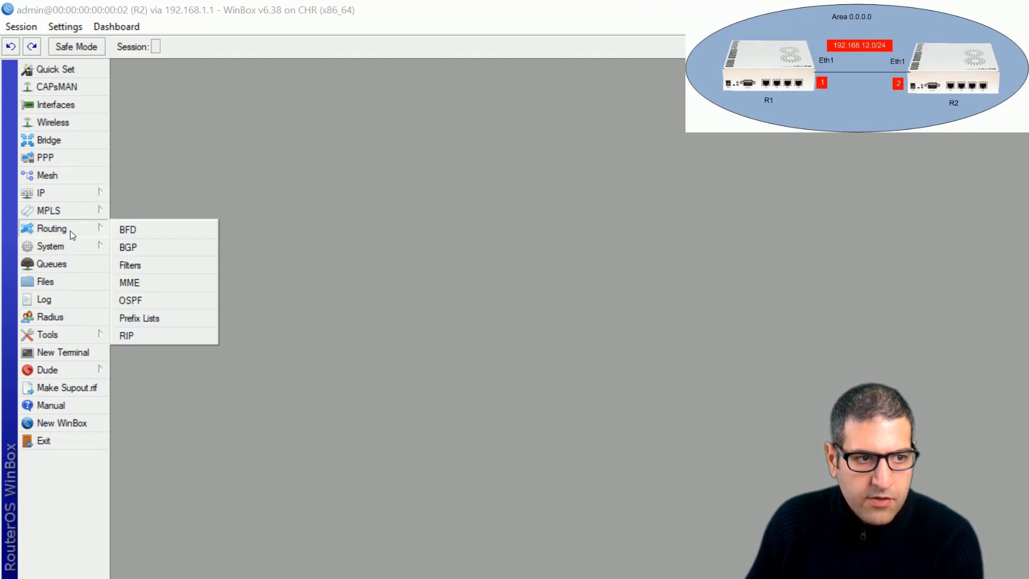
{"action": "left_click", "coordinate": [163, 300]}
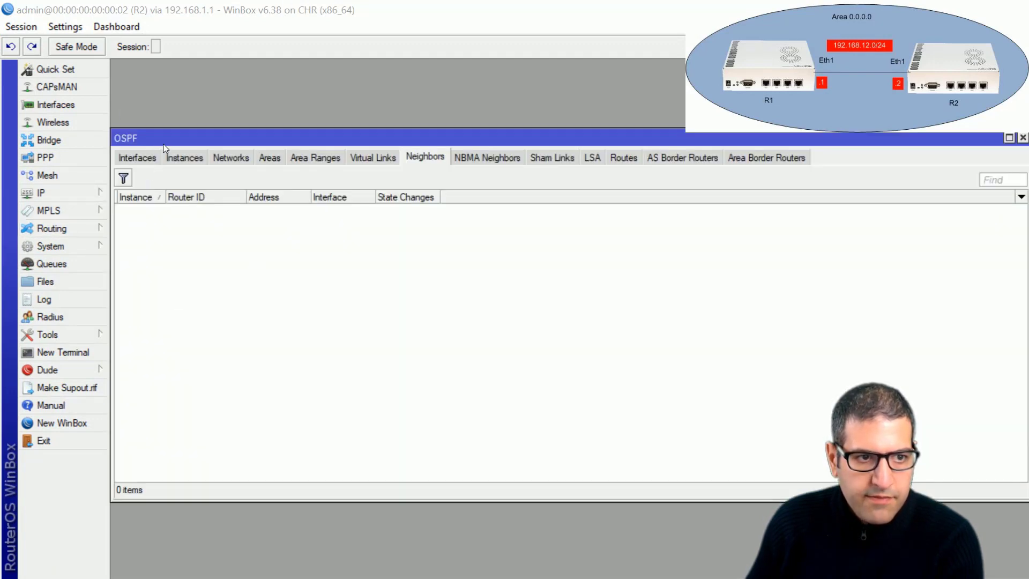
{"action": "left_click", "coordinate": [191, 162]}
{"action": "double_click", "coordinate": [163, 209]}
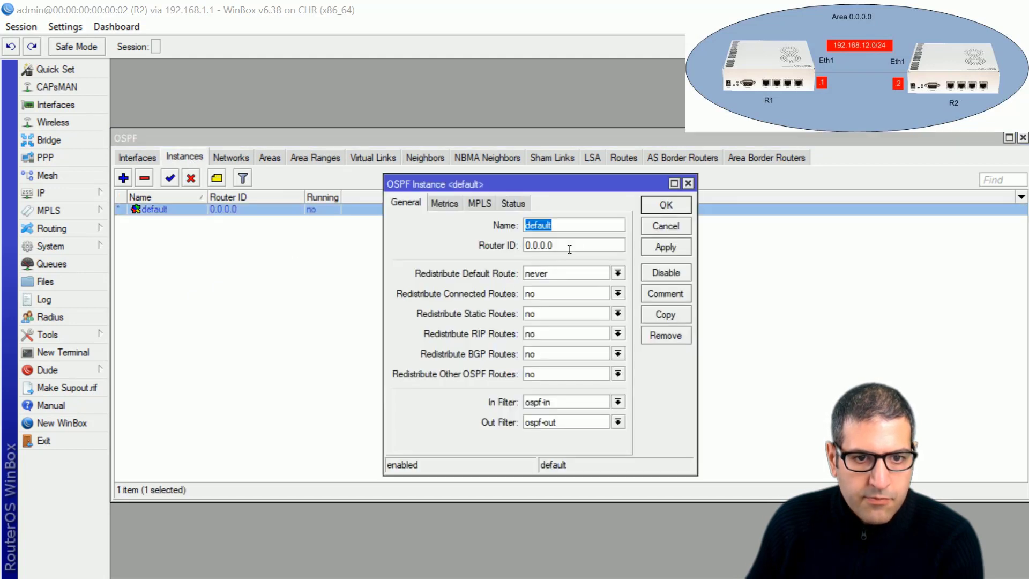
{"action": "key", "text": "Tab"}
{"action": "type", "text": "2.2.2.2"}
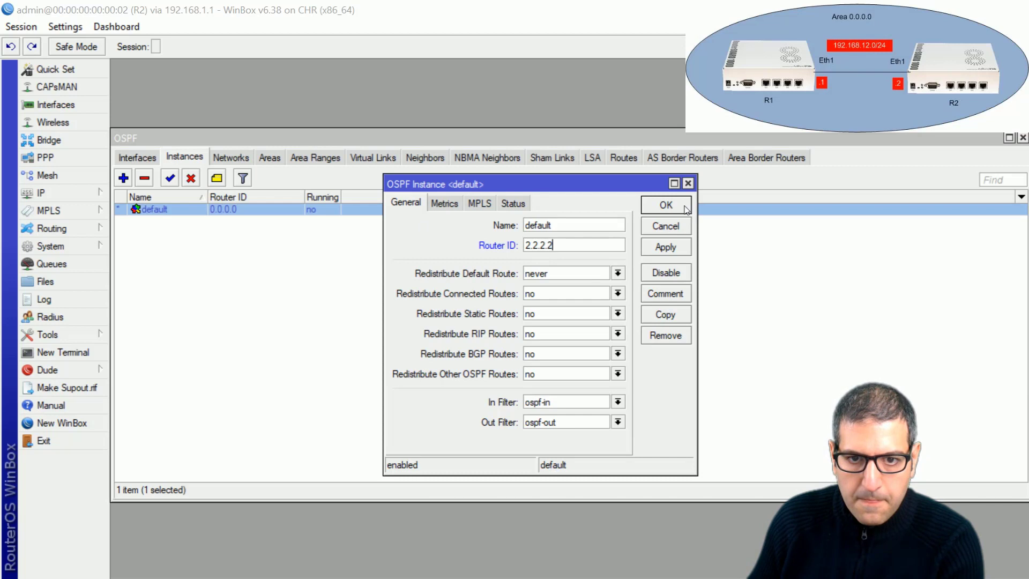
{"action": "left_click", "coordinate": [664, 206]}
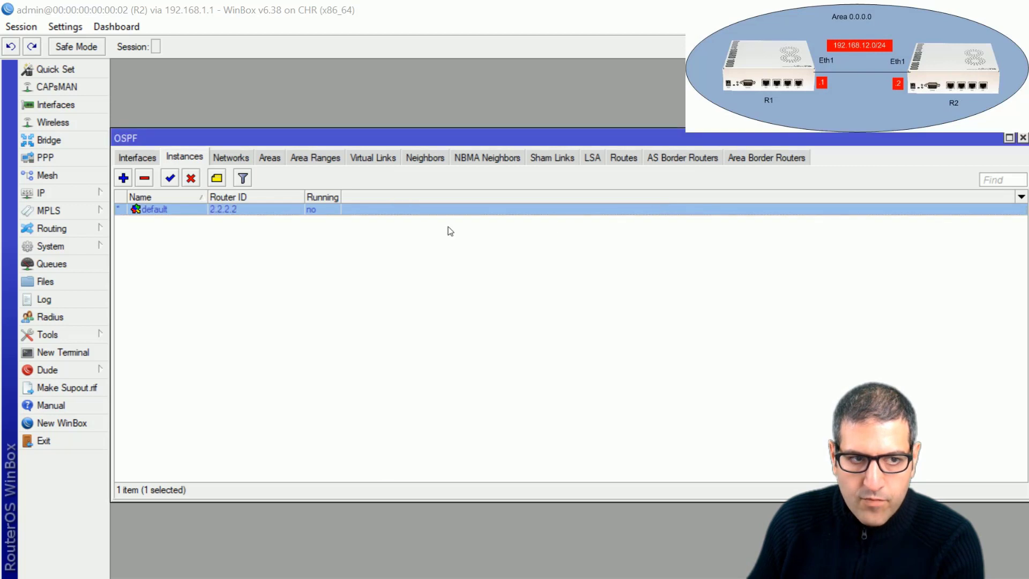
- Add the network 192.168.12.0/24 to OSPF on R2 in the backbone area
{"action": "left_click", "coordinate": [236, 157]}
{"action": "left_click", "coordinate": [124, 177]}
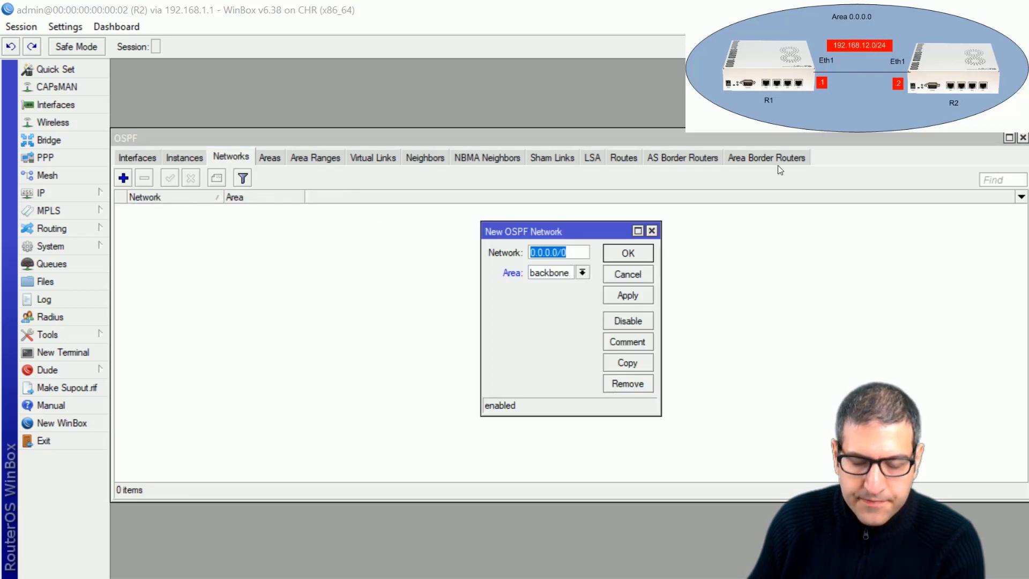
{"action": "type", "text": "192.168"}
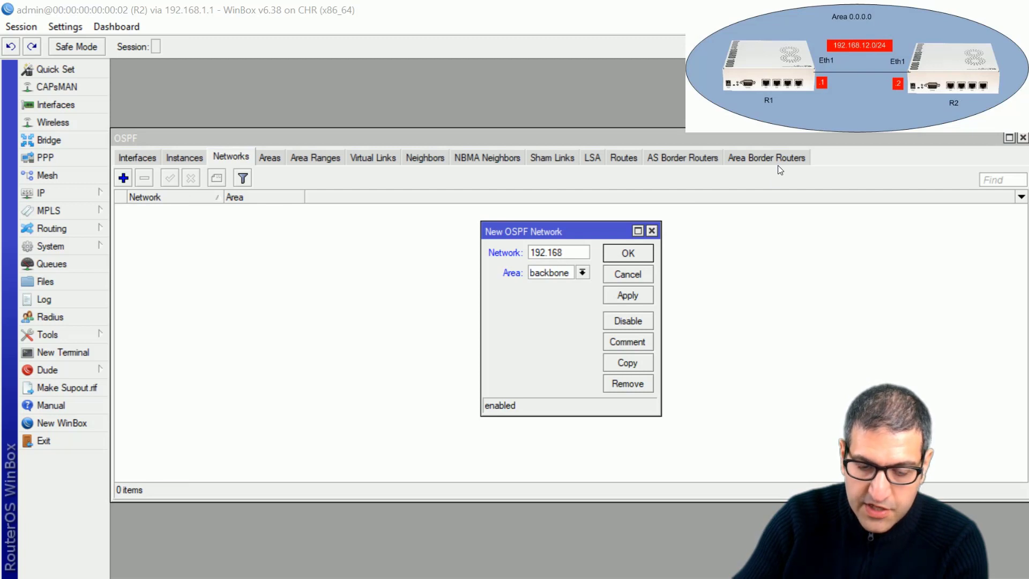
{"action": "type", "text": ".12.0/"}
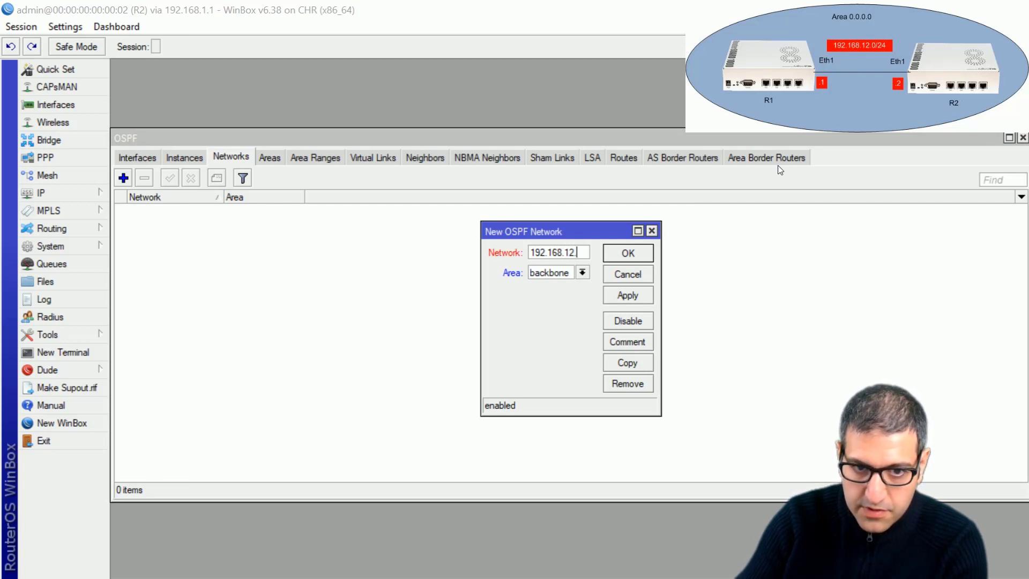
{"action": "type", "text": "24"}
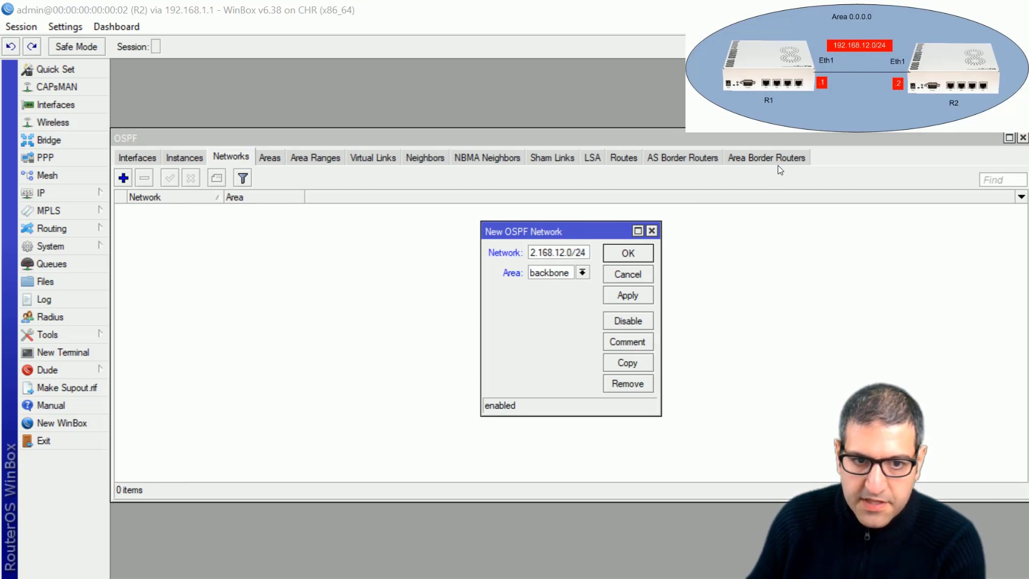
{"action": "left_click", "coordinate": [627, 253]}
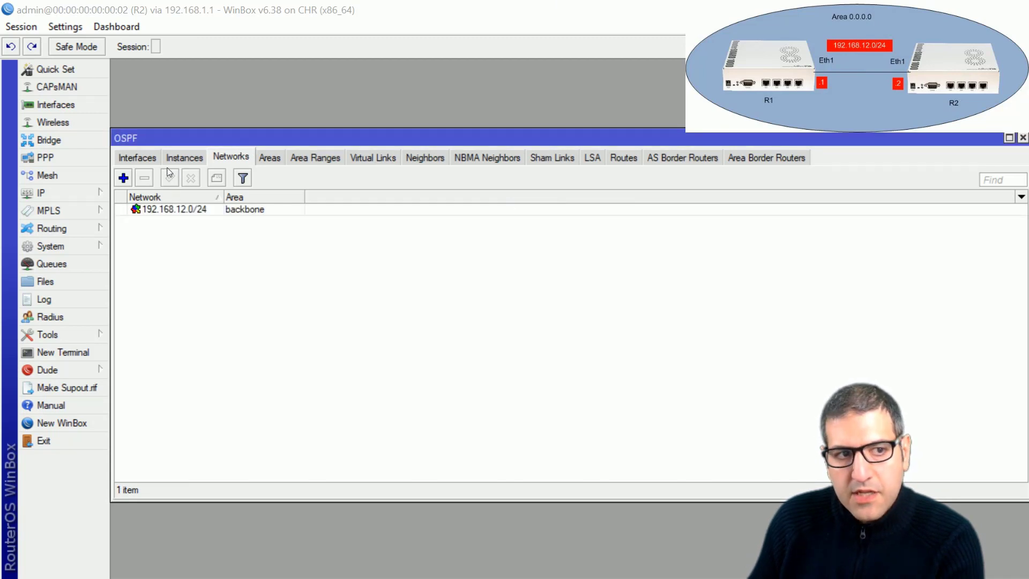
- Examine the OSPF settings of R2's dynamic ether1 interface, including its hello and dead intervals
{"action": "left_click", "coordinate": [138, 158]}
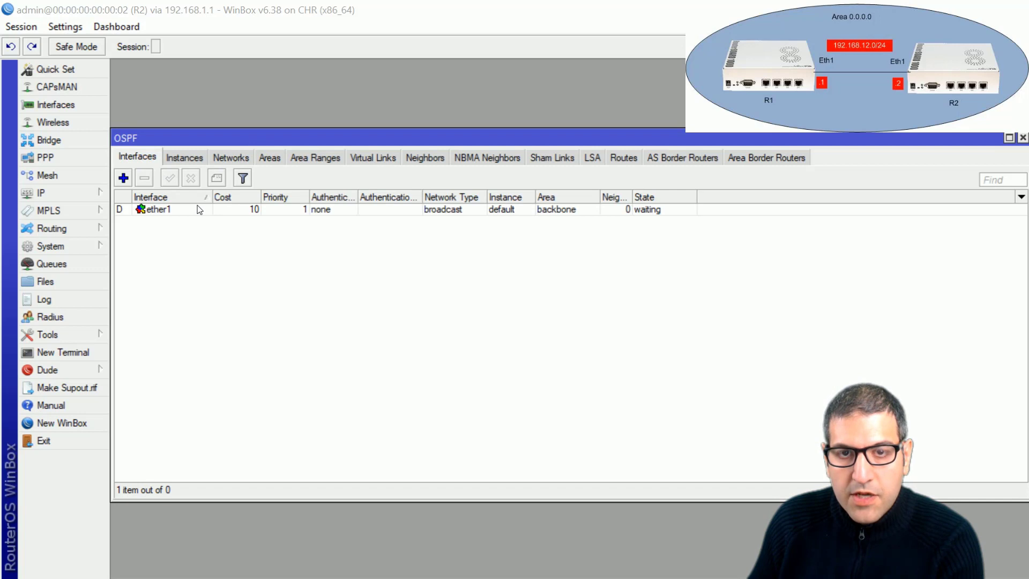
{"action": "double_click", "coordinate": [153, 210]}
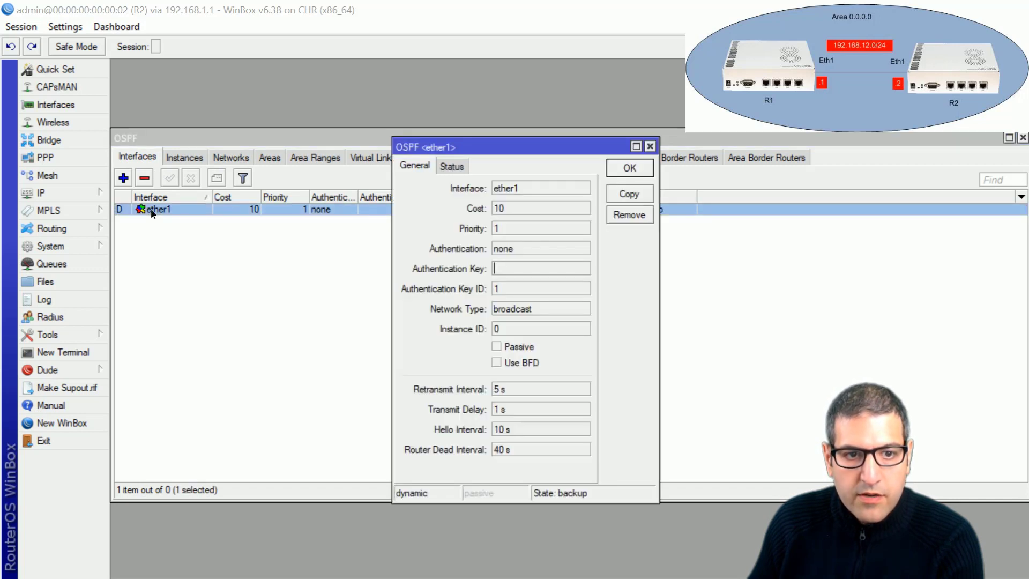
{"action": "left_click", "coordinate": [650, 146]}
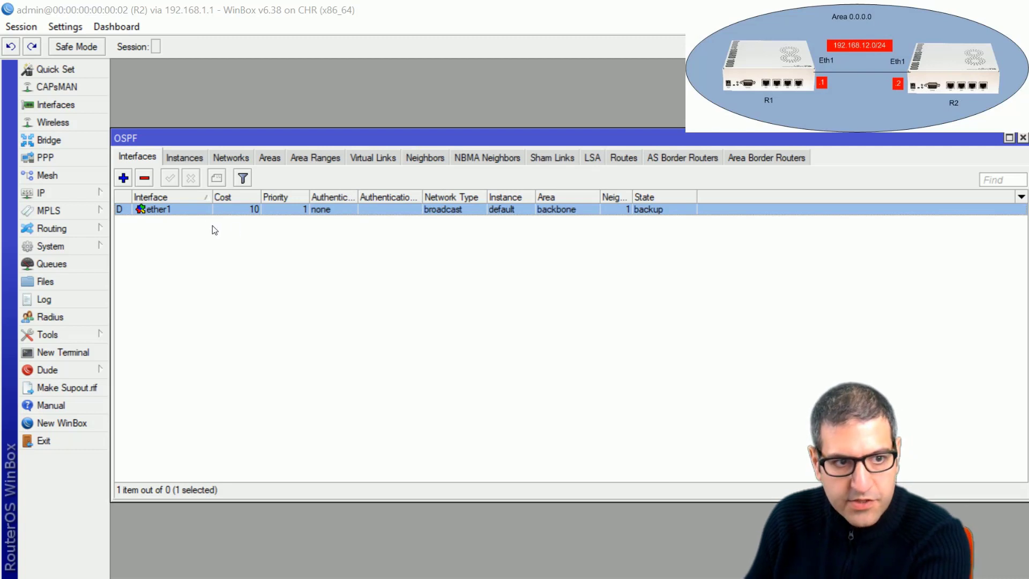
- Add a static OSPF interface entry for ether1 on R2 with the default settings, and check R2's OSPF neighbors and LSAs
{"action": "left_click", "coordinate": [122, 178]}
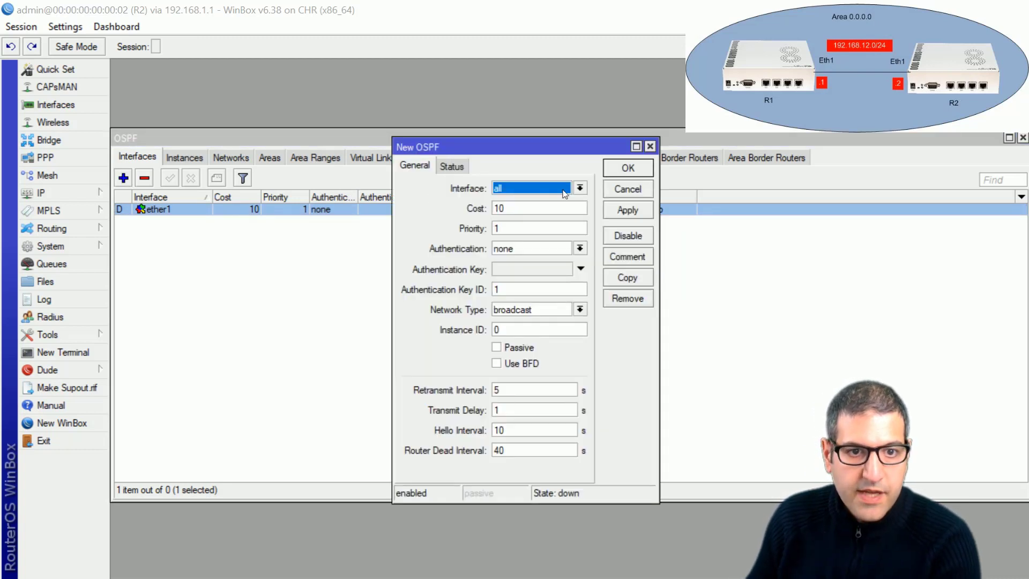
{"action": "left_click", "coordinate": [530, 191]}
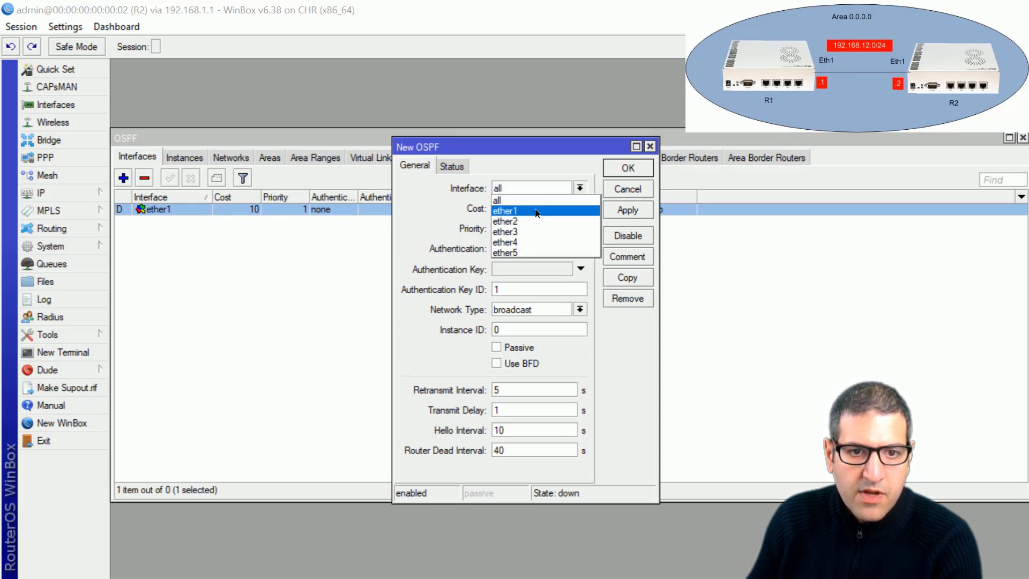
{"action": "left_click", "coordinate": [536, 212]}
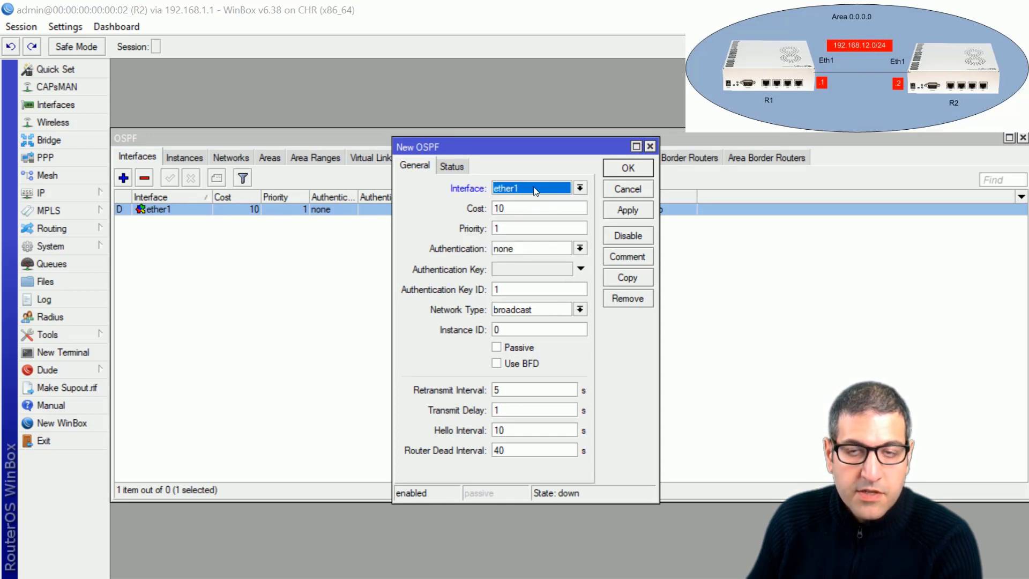
{"action": "left_click", "coordinate": [643, 210]}
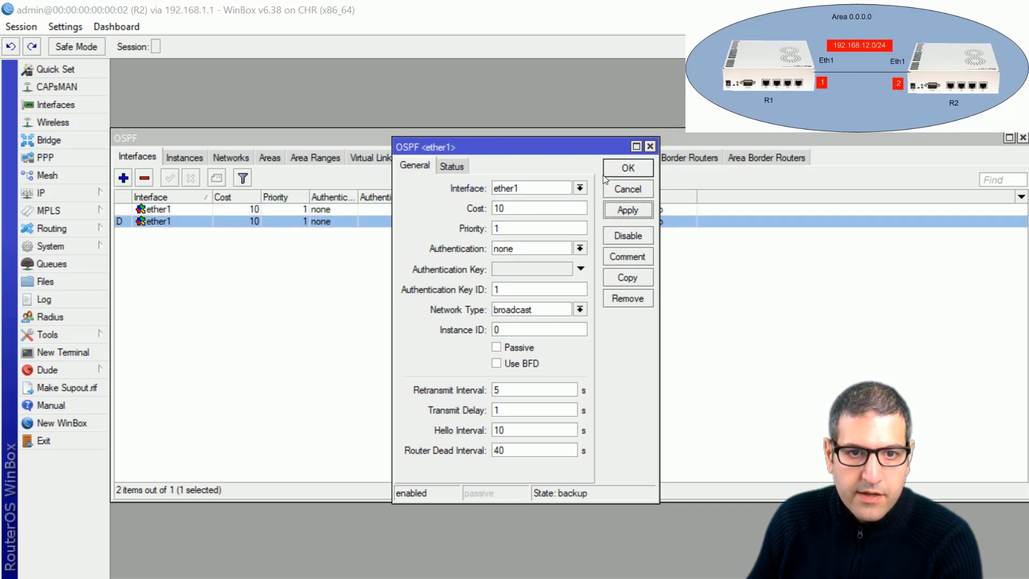
{"action": "left_click", "coordinate": [628, 168]}
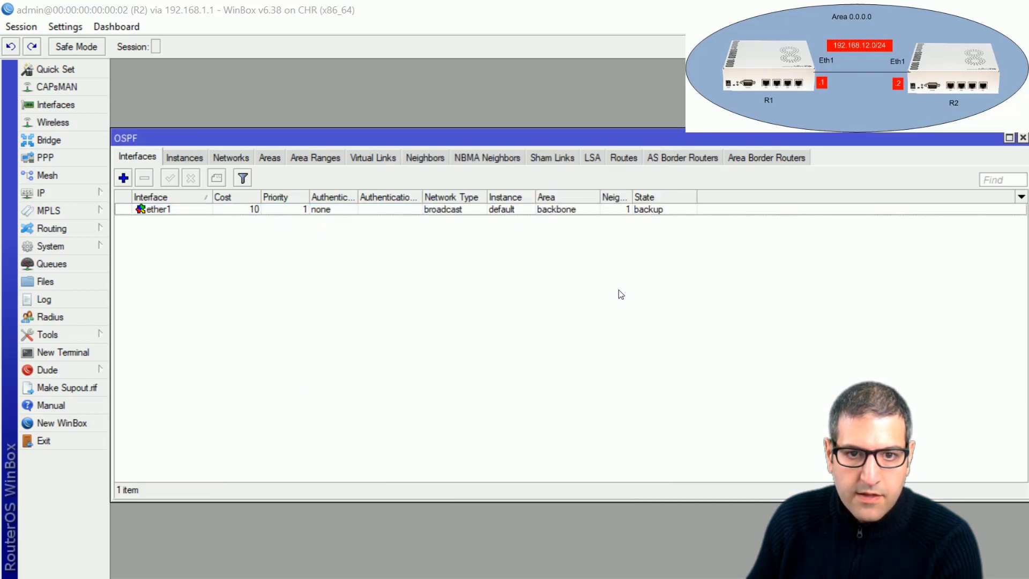
{"action": "left_click", "coordinate": [425, 157]}
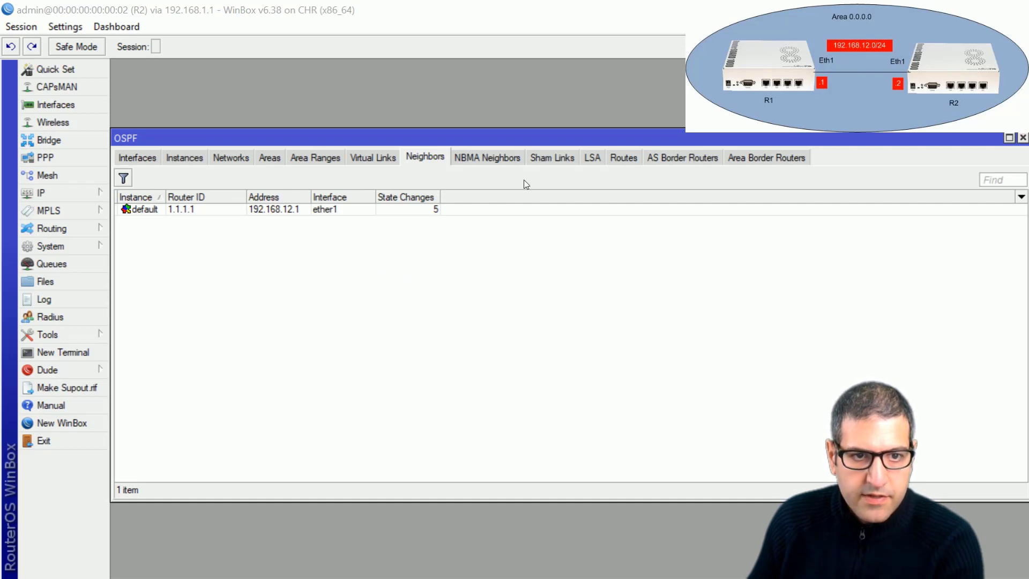
{"action": "left_click", "coordinate": [595, 157]}
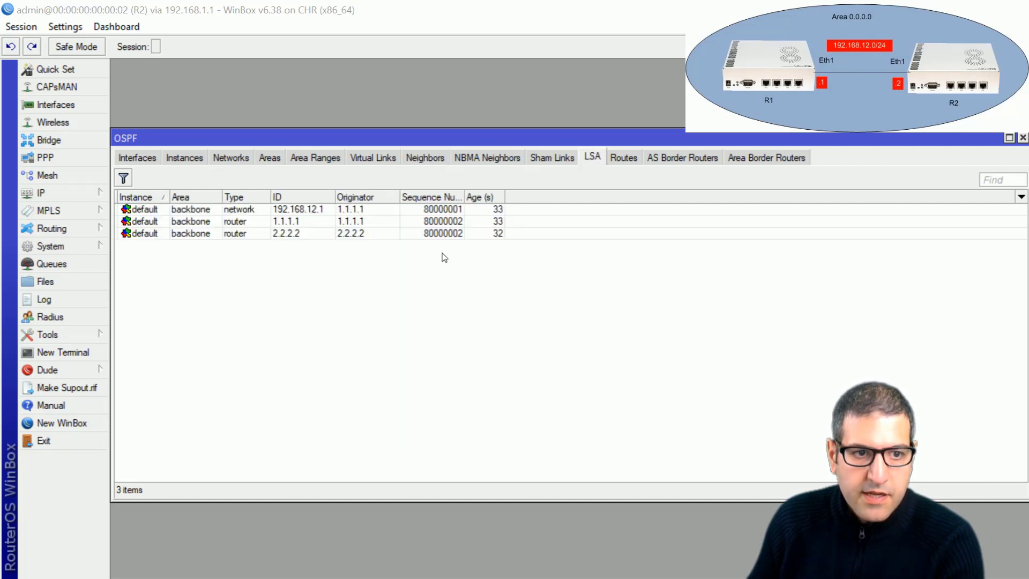
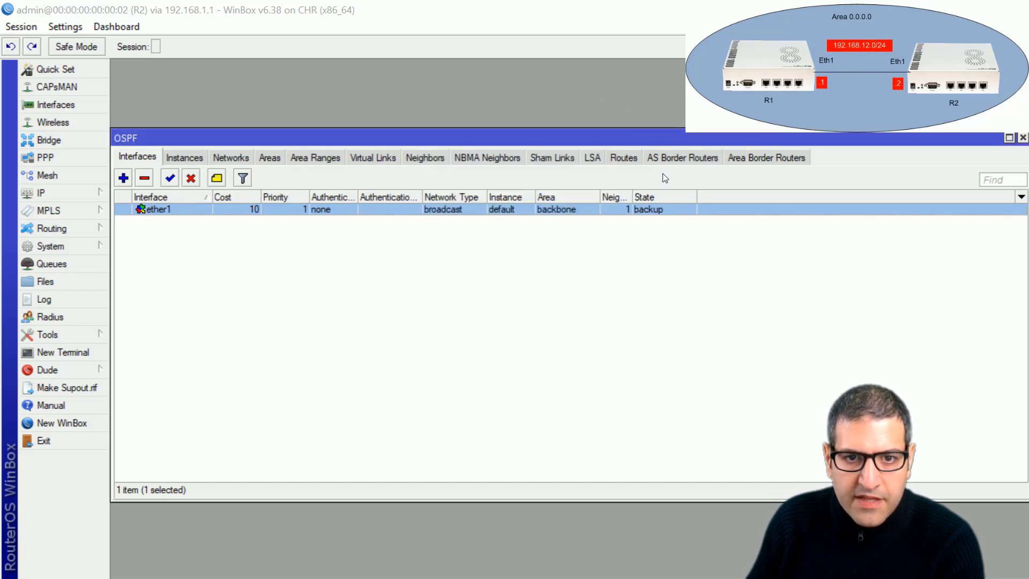
- Switch to R1's WinBox session and examine the hello and router dead intervals of its dynamic ether1 OSPF interface
{"action": "left_click", "coordinate": [626, 114]}
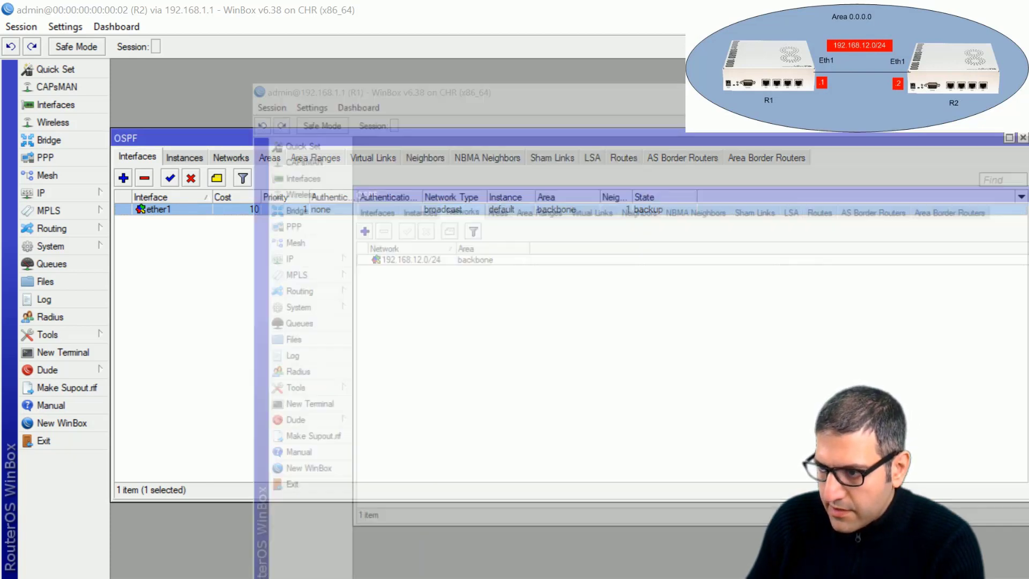
{"action": "double_click", "coordinate": [166, 194]}
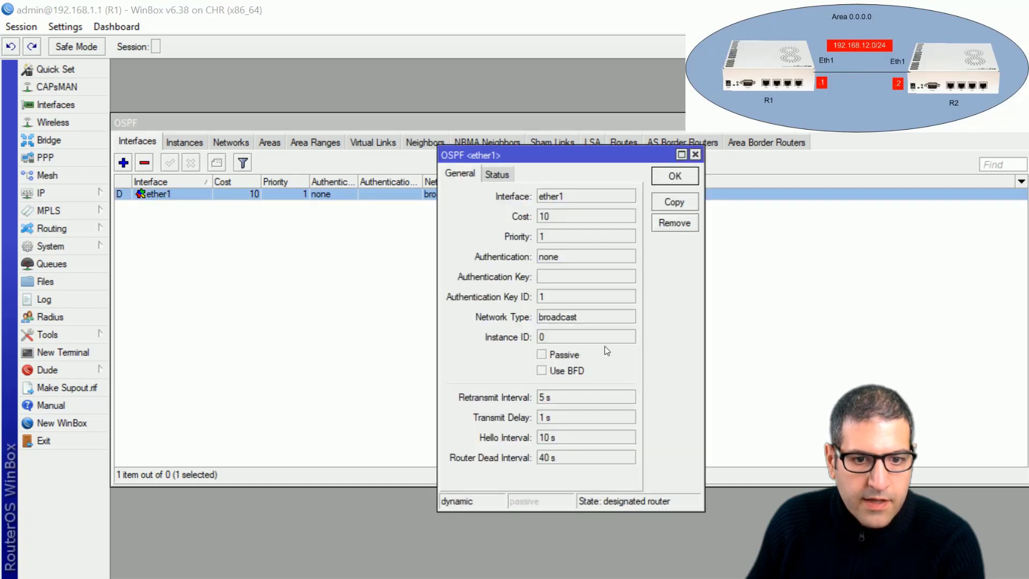
{"action": "double_click", "coordinate": [544, 439]}
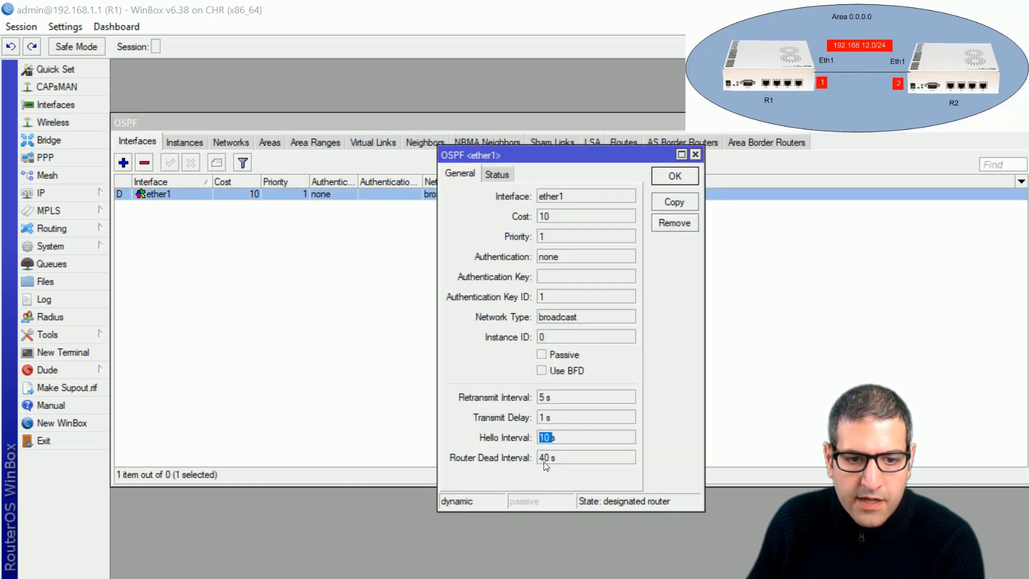
{"action": "double_click", "coordinate": [545, 458]}
{"action": "left_click", "coordinate": [584, 457]}
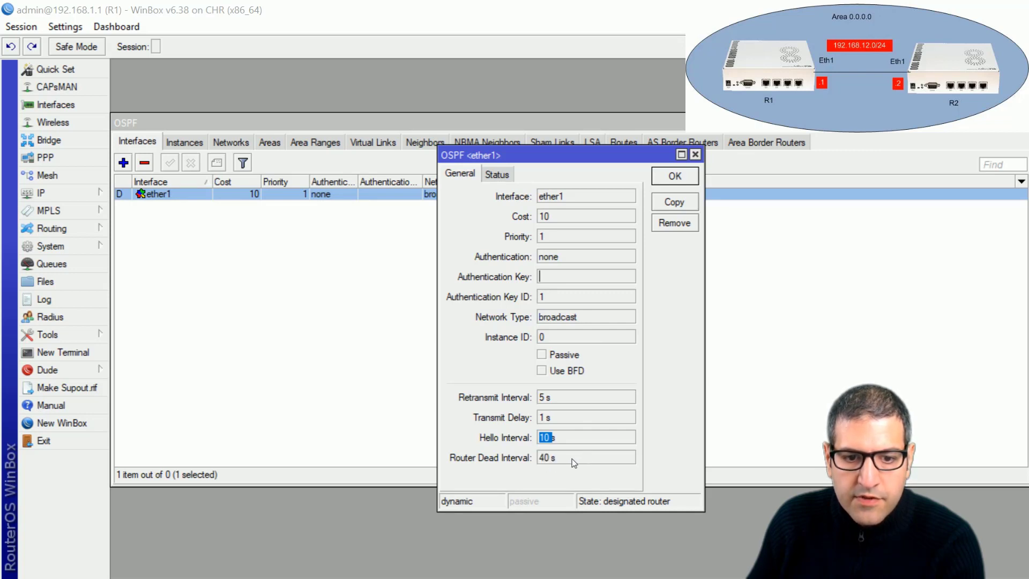
{"action": "double_click", "coordinate": [543, 458]}
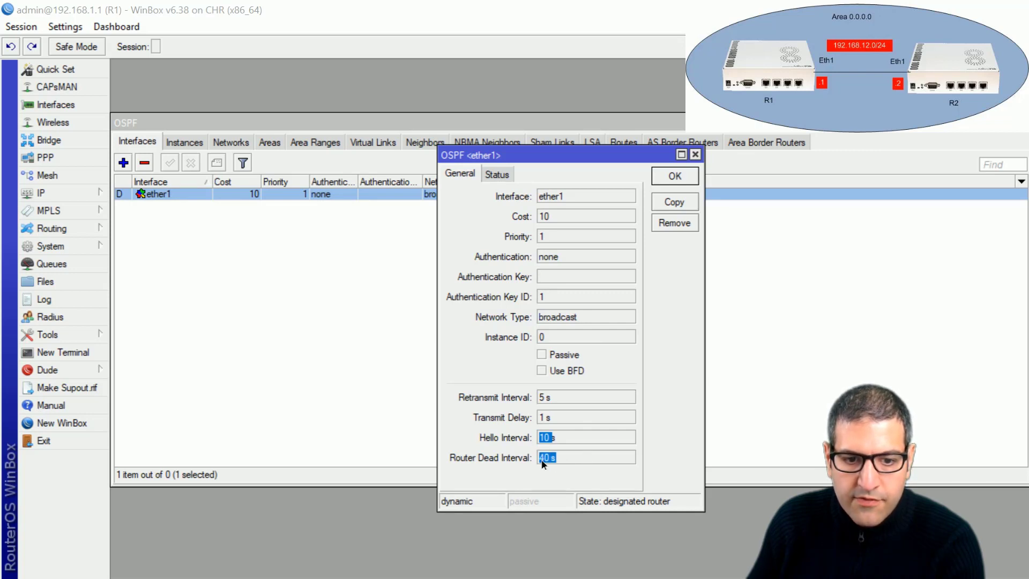
{"action": "left_click", "coordinate": [696, 155]}
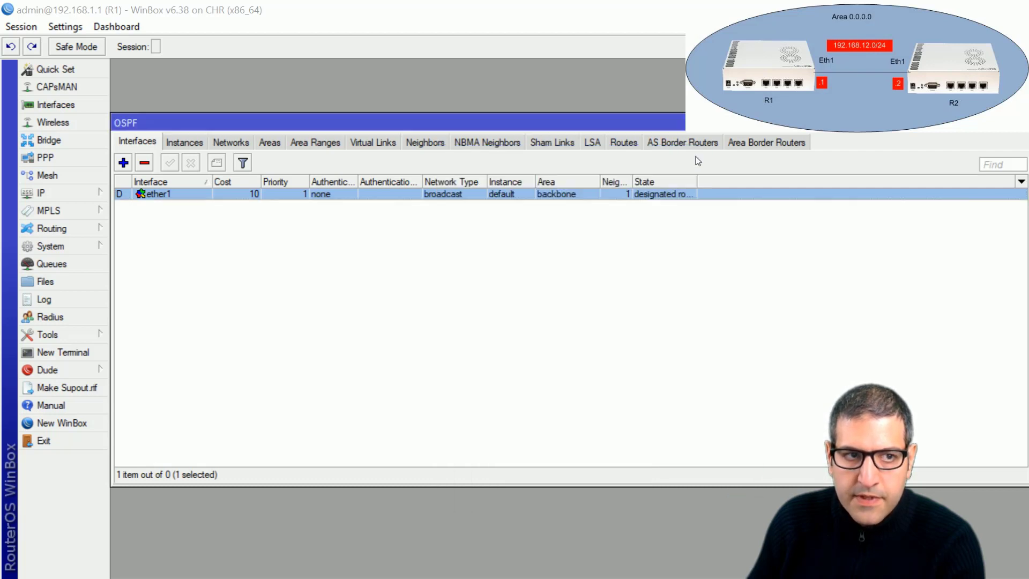
- Switch to R2's WinBox session and set the hello interval of its ether1 OSPF interface to 12 seconds
{"action": "key", "text": "alt+Tab"}
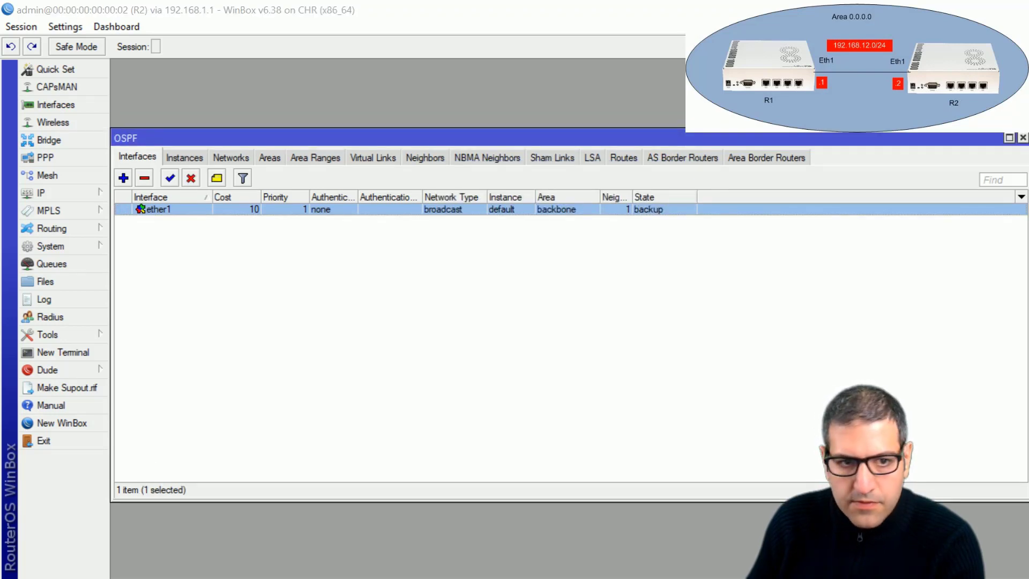
{"action": "double_click", "coordinate": [145, 211]}
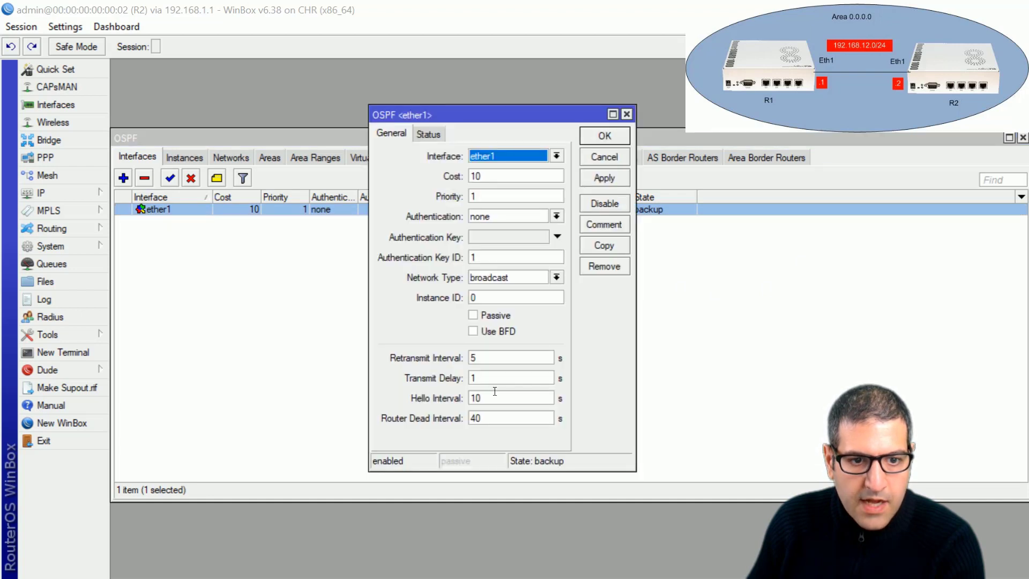
{"action": "left_click", "coordinate": [501, 395]}
{"action": "key", "text": "BackSpace"}
{"action": "type", "text": "2"}
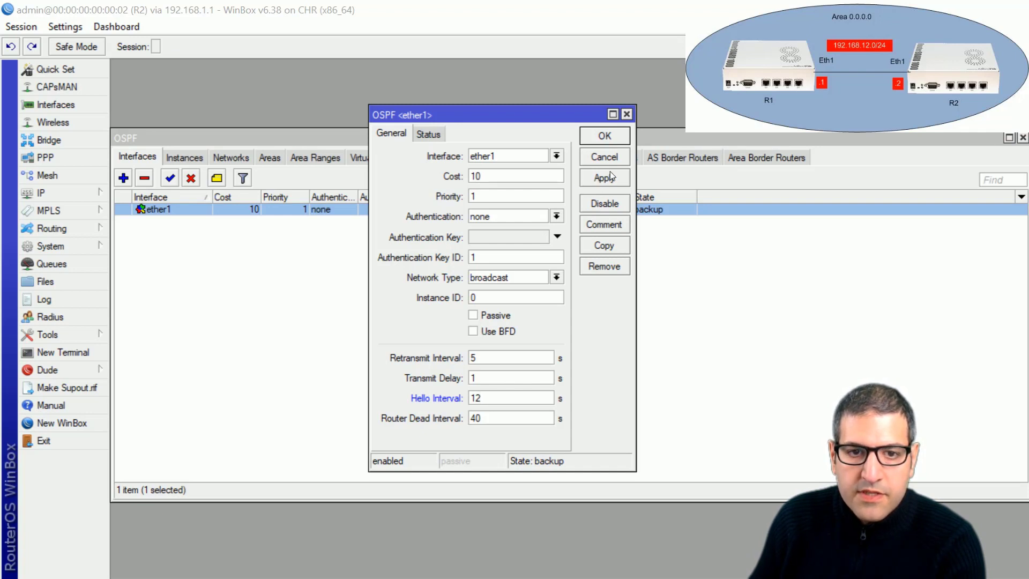
{"action": "left_click", "coordinate": [603, 137]}
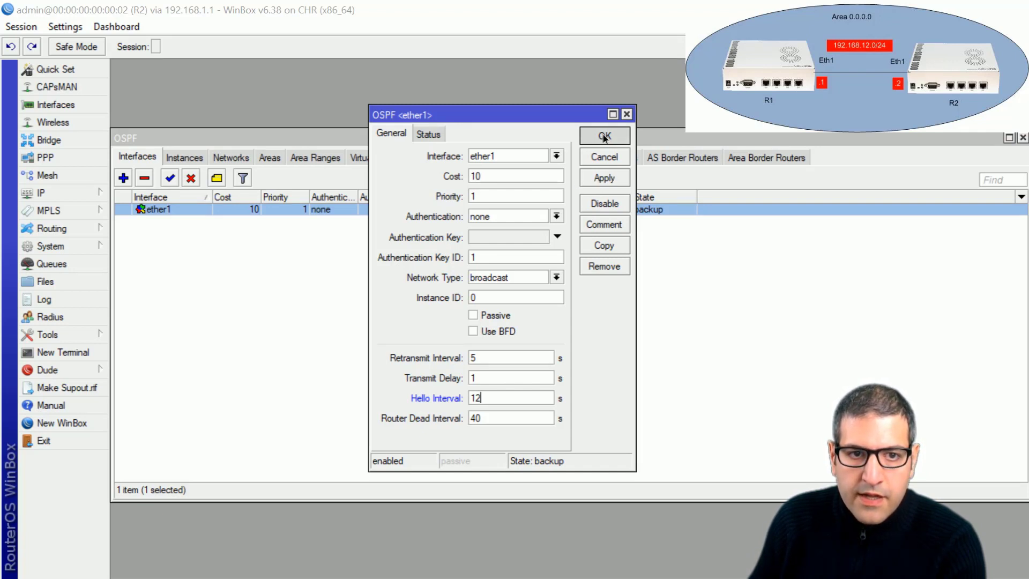
- Check the OSPF neighbors on R2 and R1, and watch the adjacency state of neighbor 2.2.2.2 in its details on R1
{"action": "left_click", "coordinate": [425, 157]}
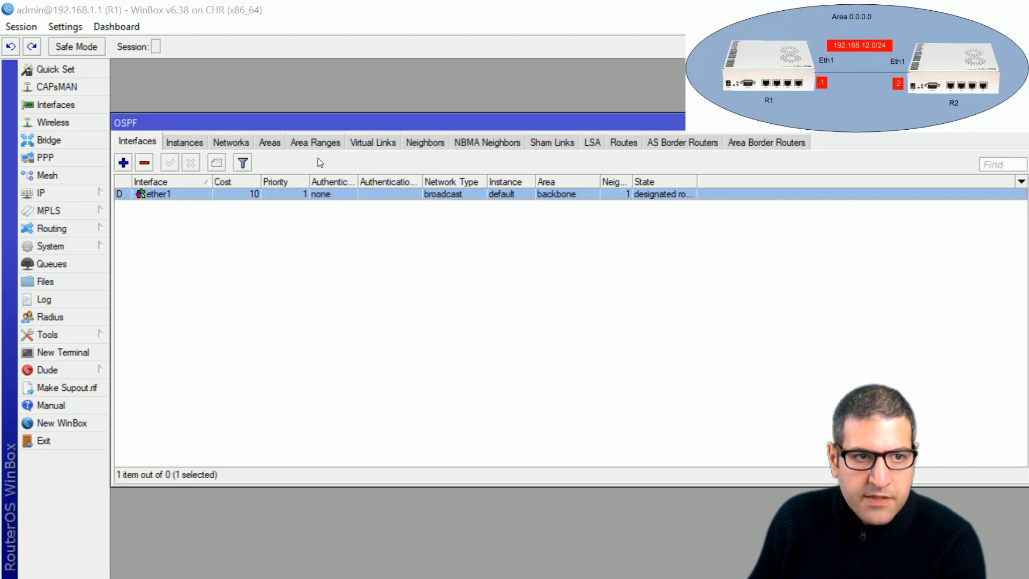
{"action": "left_click", "coordinate": [429, 143]}
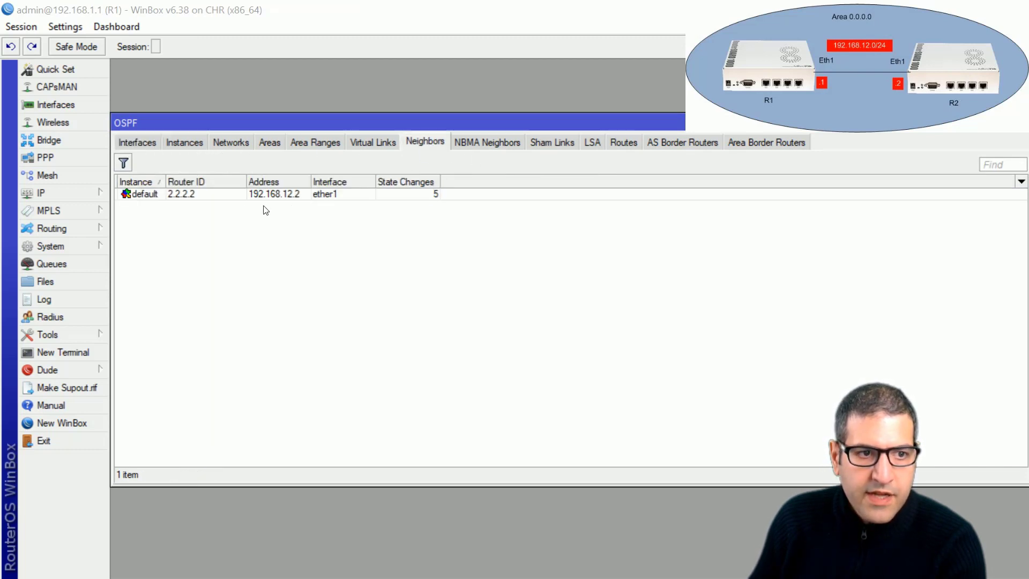
{"action": "left_click", "coordinate": [168, 193]}
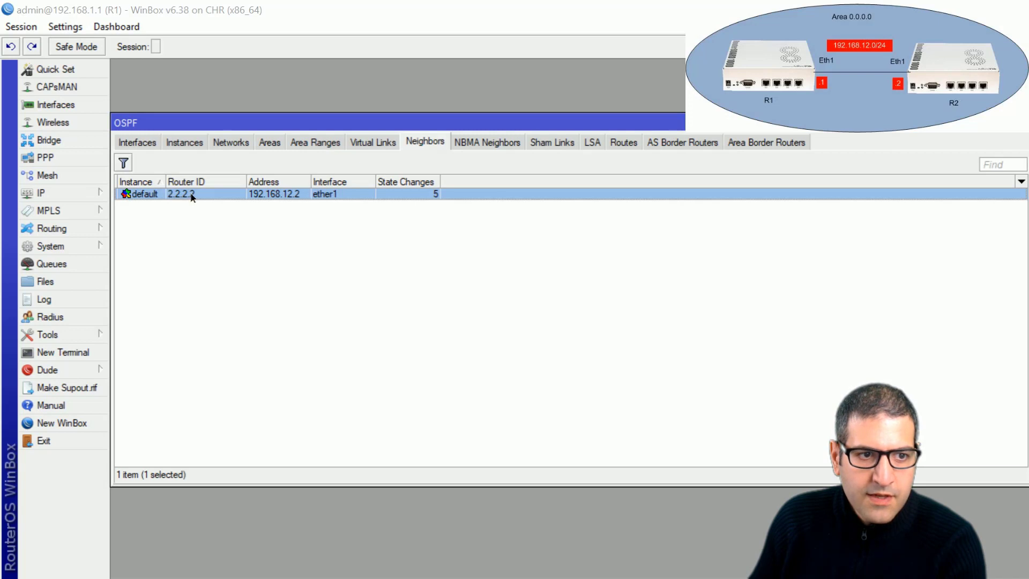
{"action": "double_click", "coordinate": [192, 196]}
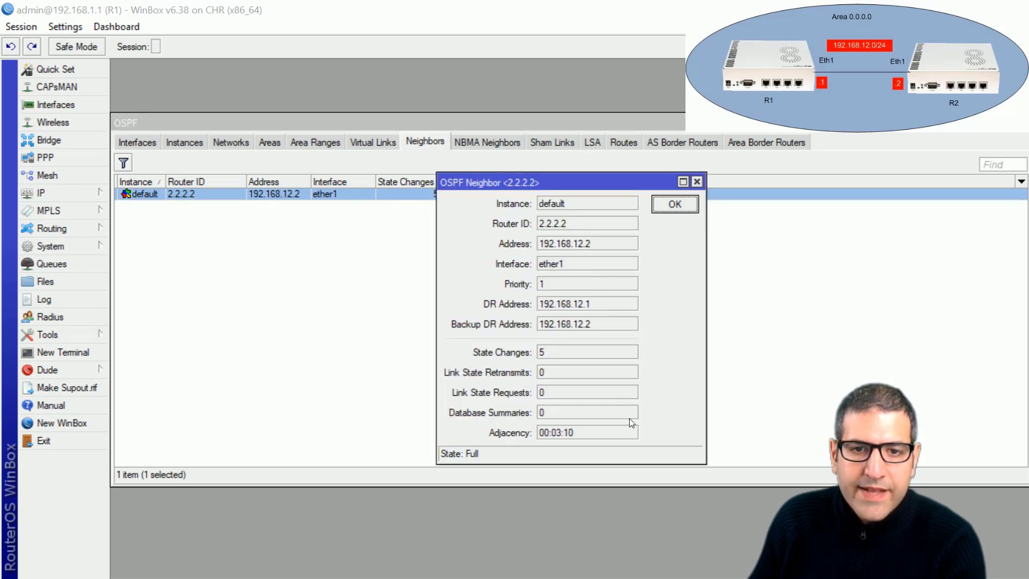
{"action": "left_click_drag", "start_coordinate": [584, 181], "coordinate": [688, 178]}
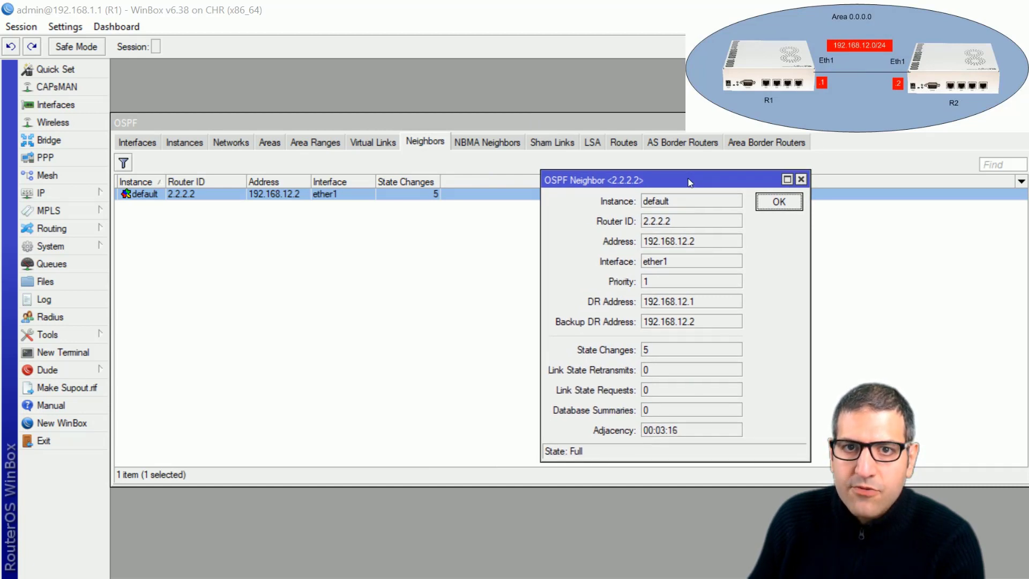
{"action": "left_click_drag", "start_coordinate": [688, 178], "coordinate": [497, 177]}
{"action": "left_click_drag", "start_coordinate": [403, 177], "coordinate": [449, 179]}
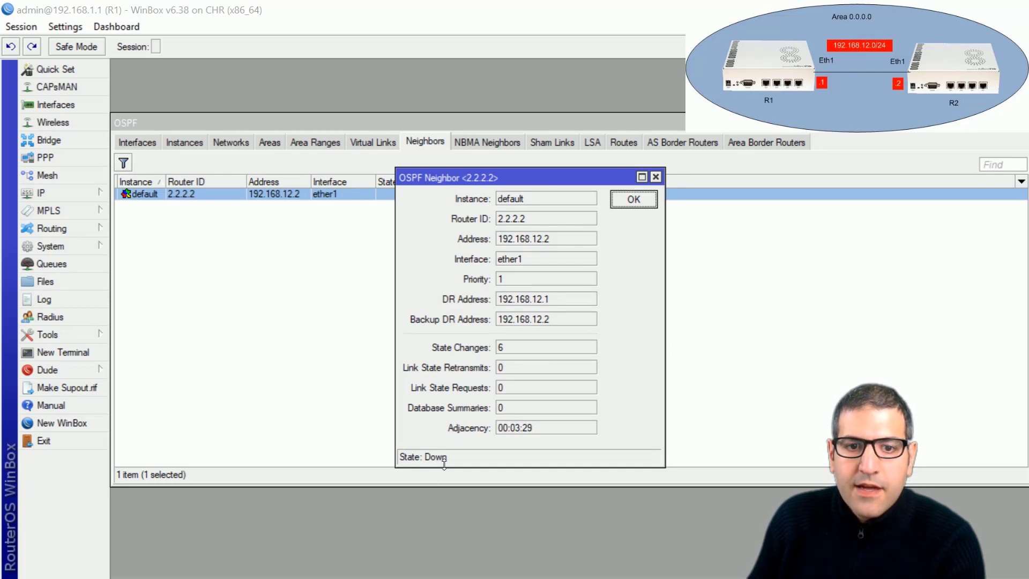
{"action": "left_click", "coordinate": [655, 177]}
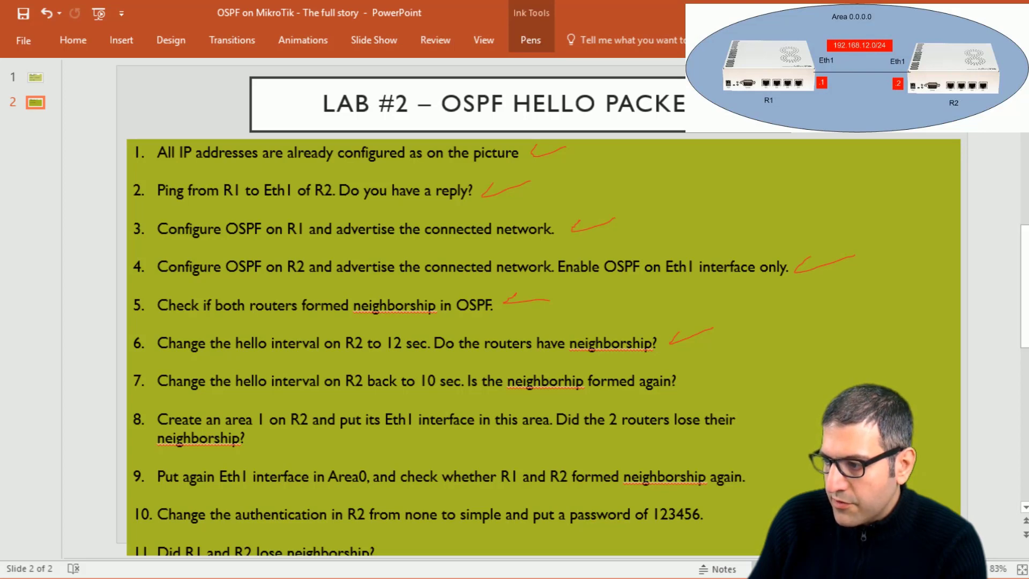
- Switch to R2's WinBox session and set the hello interval of its ether1 OSPF interface to 10 seconds
{"action": "key", "text": "alt+Tab"}
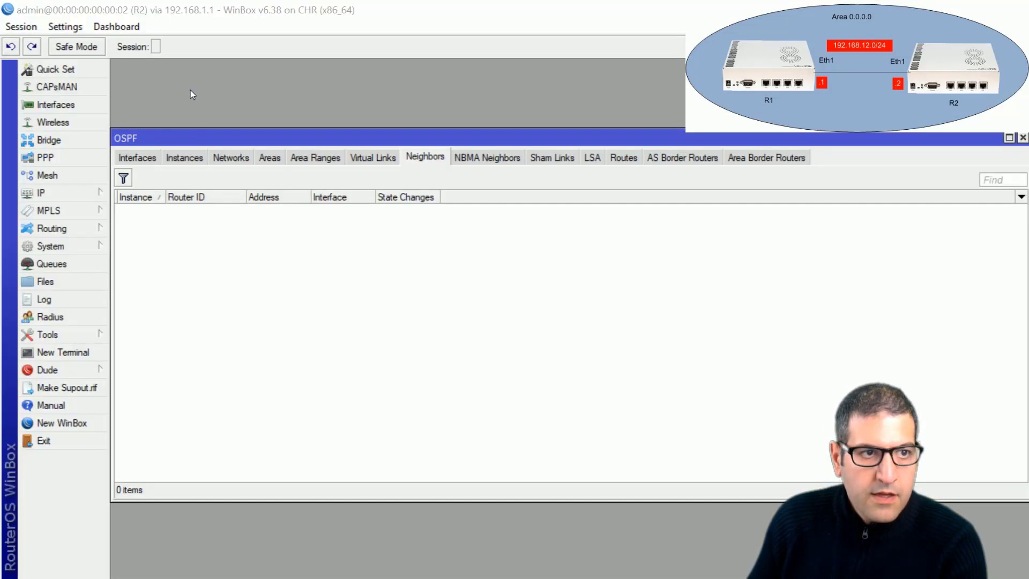
{"action": "left_click", "coordinate": [144, 160]}
{"action": "double_click", "coordinate": [169, 212]}
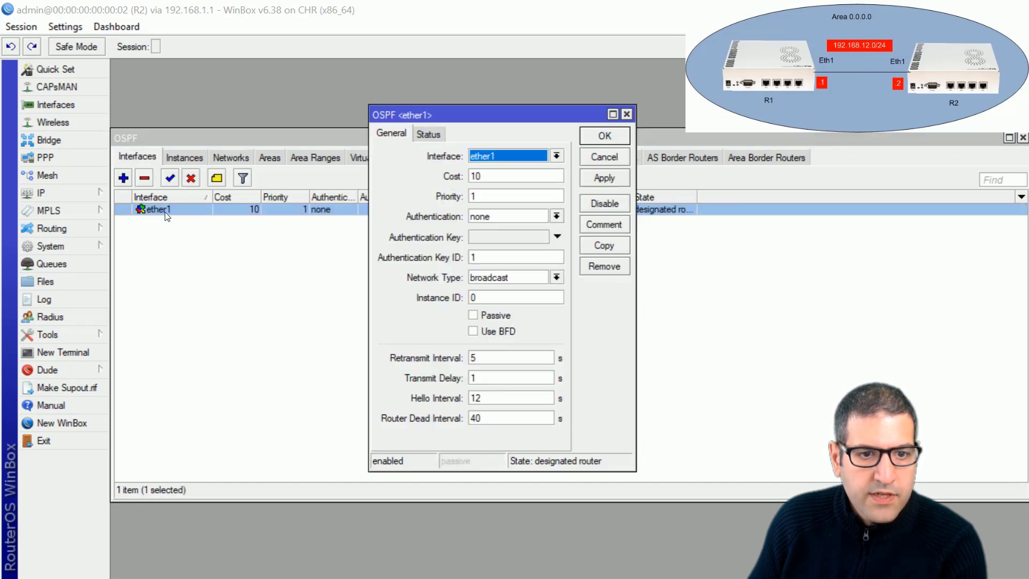
{"action": "left_click", "coordinate": [499, 397]}
{"action": "key", "text": "BackSpace"}
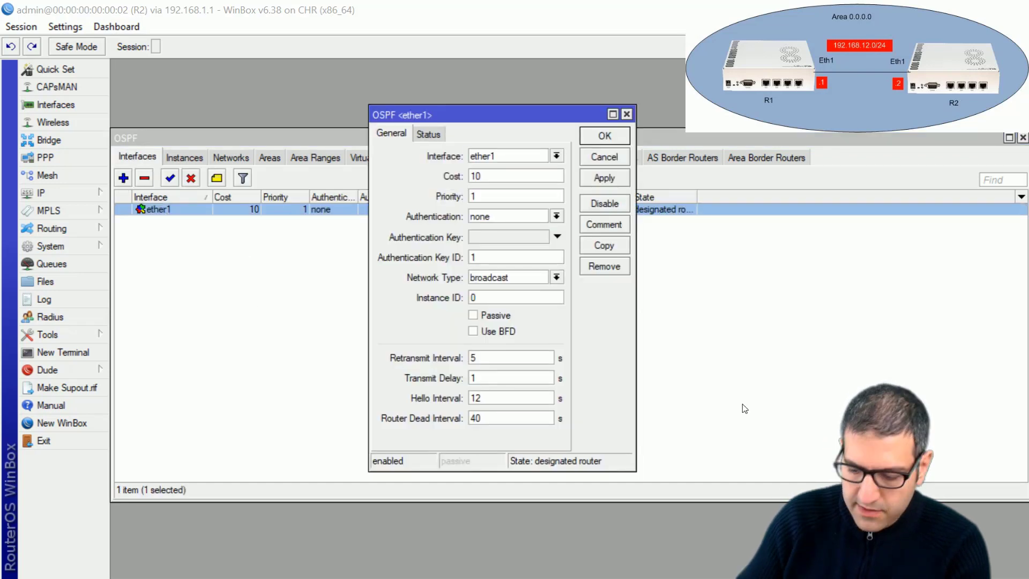
{"action": "type", "text": "0"}
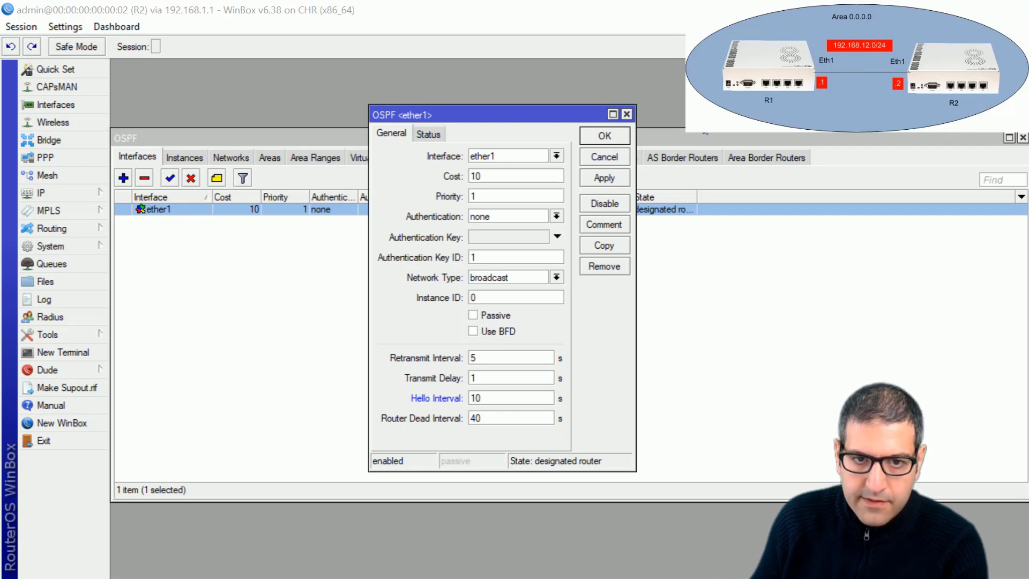
{"action": "left_click", "coordinate": [598, 183]}
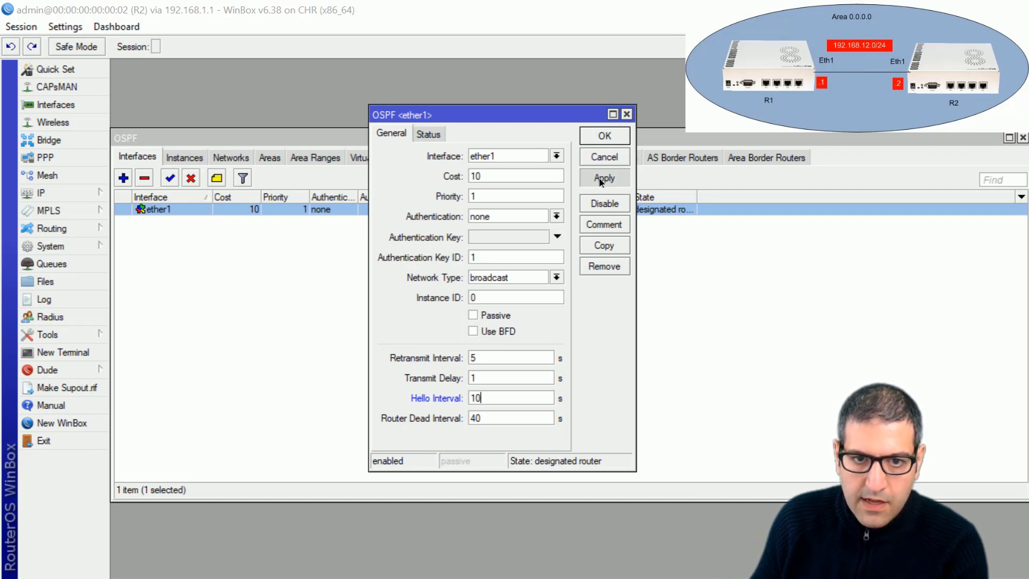
{"action": "left_click", "coordinate": [594, 141]}
- Check R2's OSPF neighbors and LSAs, and return to its OSPF interface list
{"action": "left_click", "coordinate": [427, 158]}
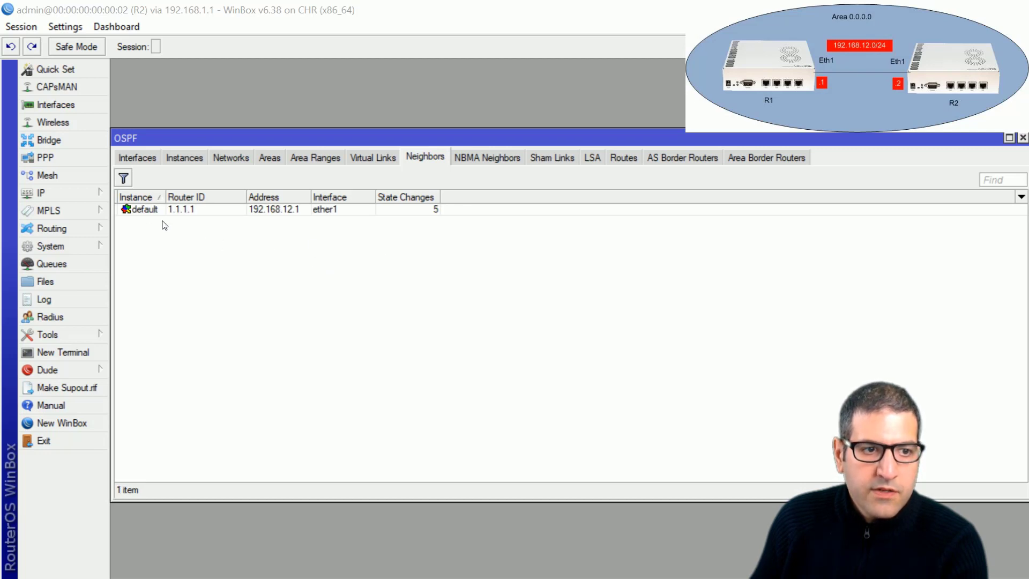
{"action": "left_click", "coordinate": [590, 156]}
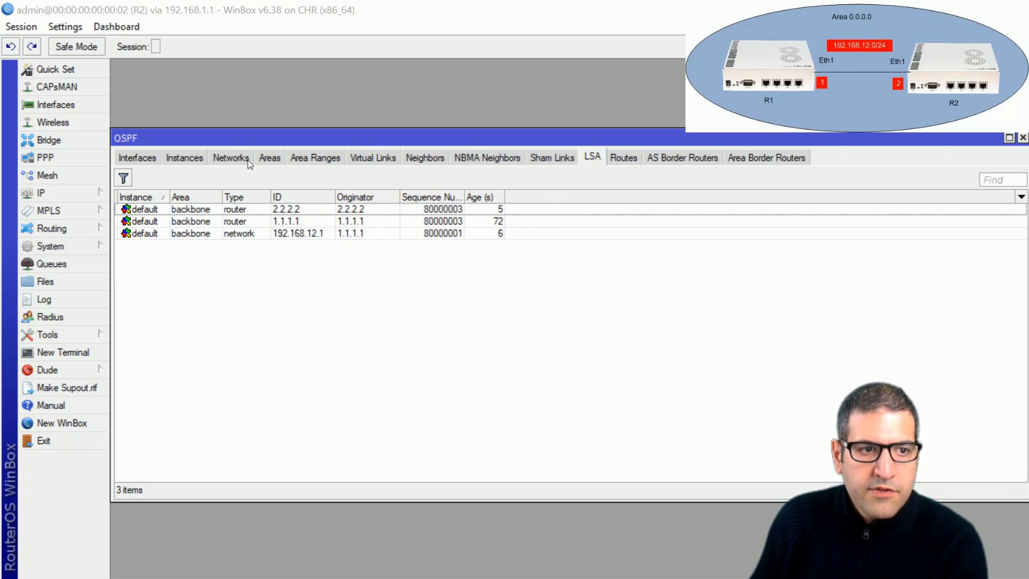
{"action": "left_click", "coordinate": [136, 159]}
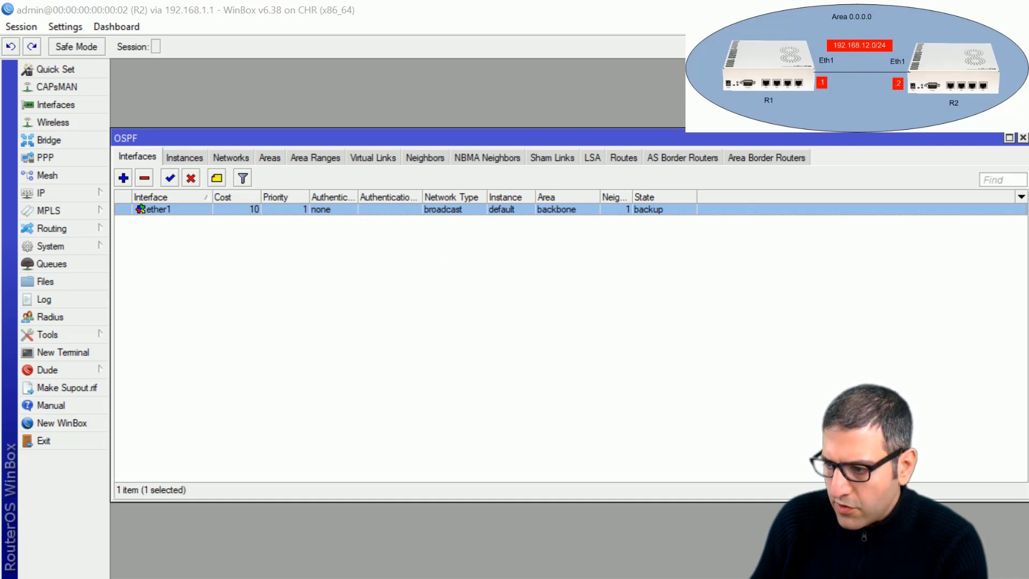
- Switch to R1's WinBox session, check its OSPF neighbors and LSAs, and return to its OSPF interface list
{"action": "key", "text": "alt+Tab"}
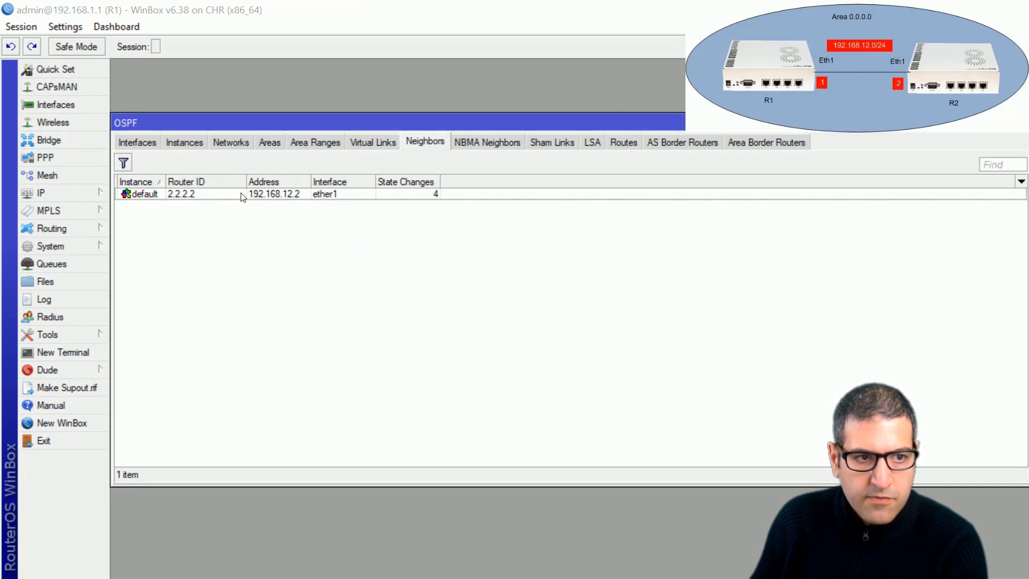
{"action": "left_click", "coordinate": [189, 194]}
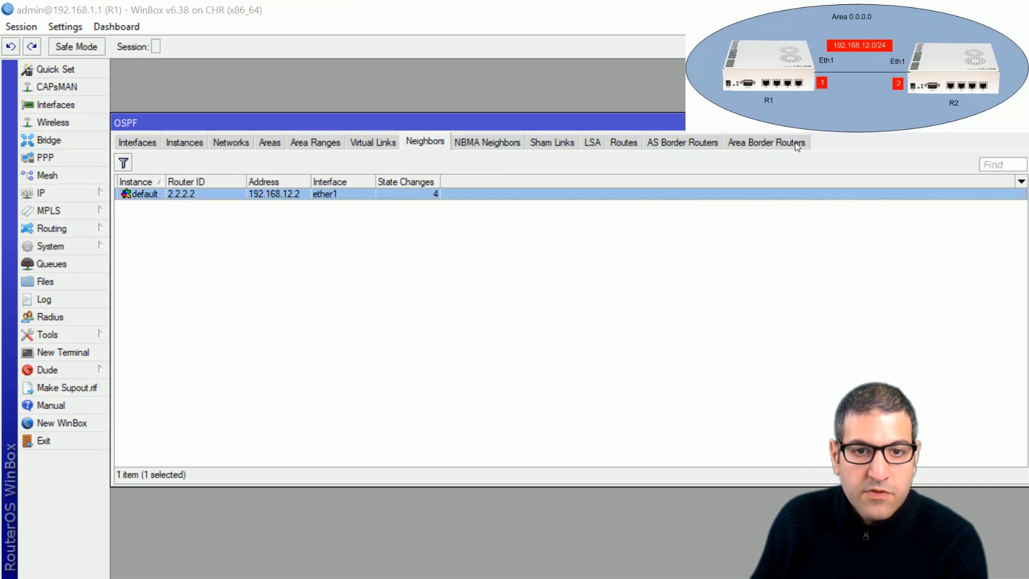
{"action": "left_click", "coordinate": [590, 145]}
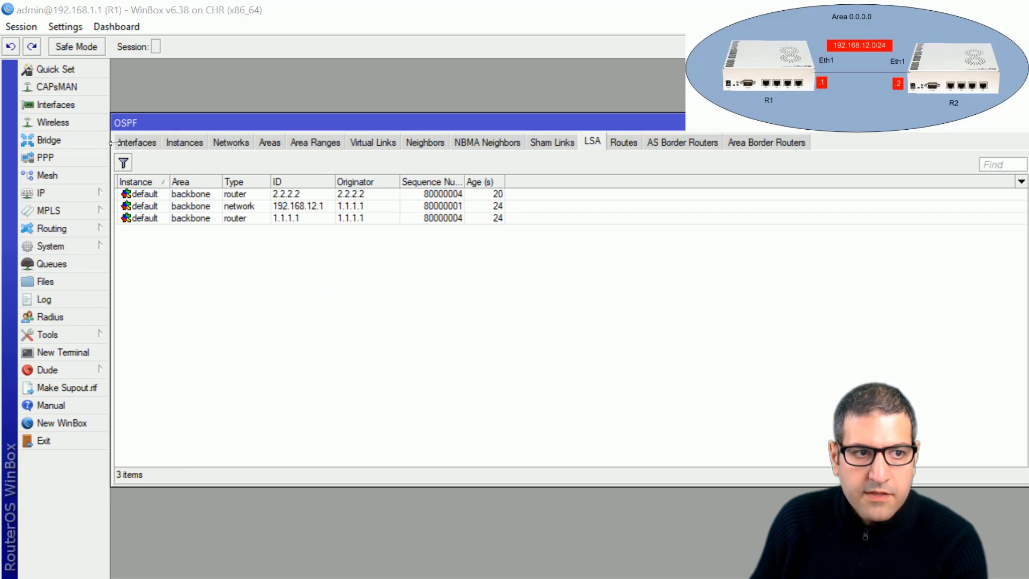
{"action": "left_click", "coordinate": [135, 148]}
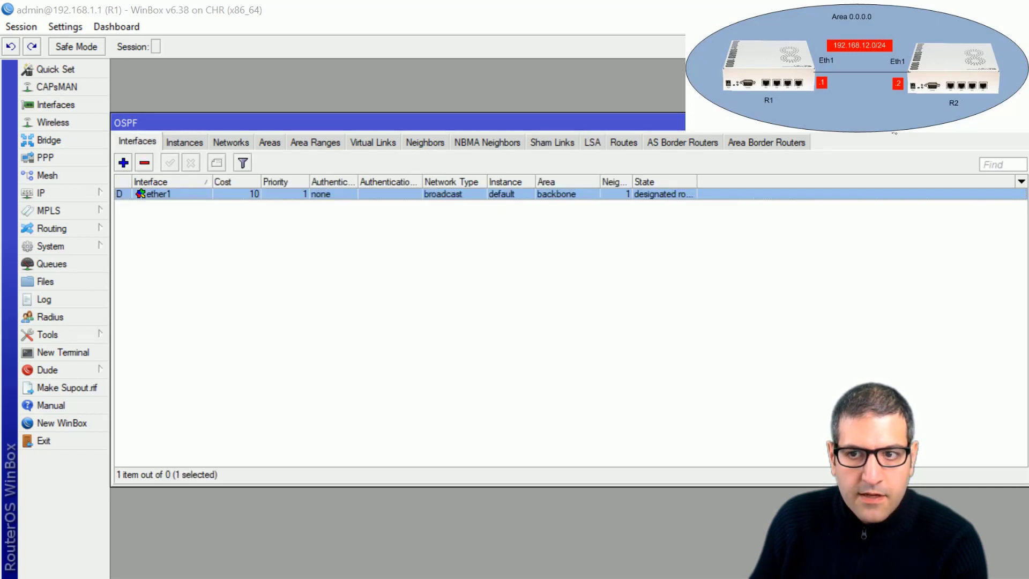